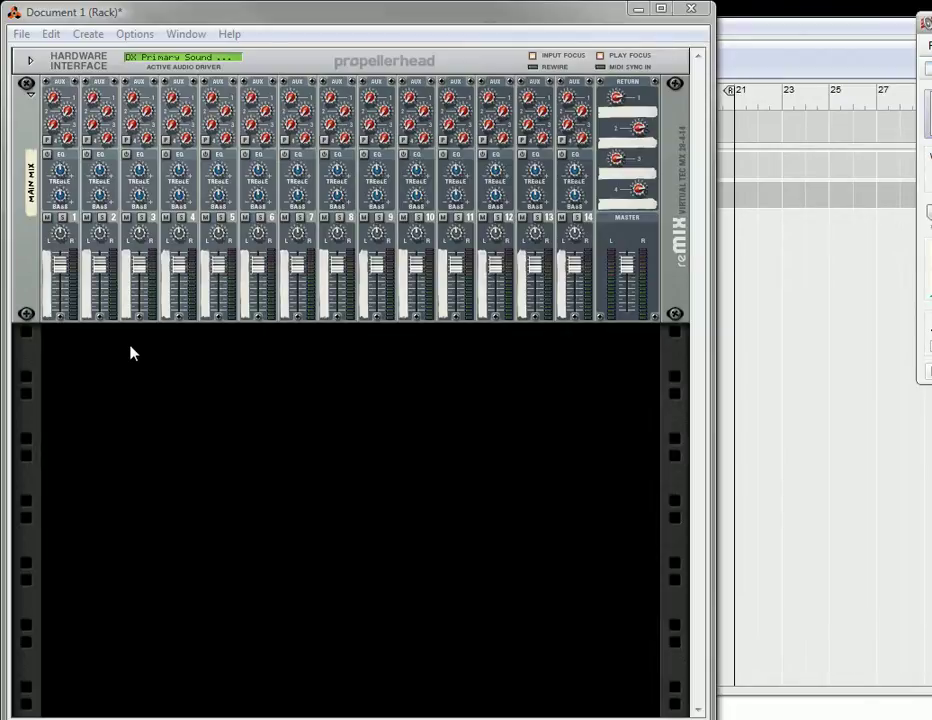
Step: Add a Combinator loaded with Empty Combi Template.cmb and set the insertion point below its micromix
left_click(89, 35)
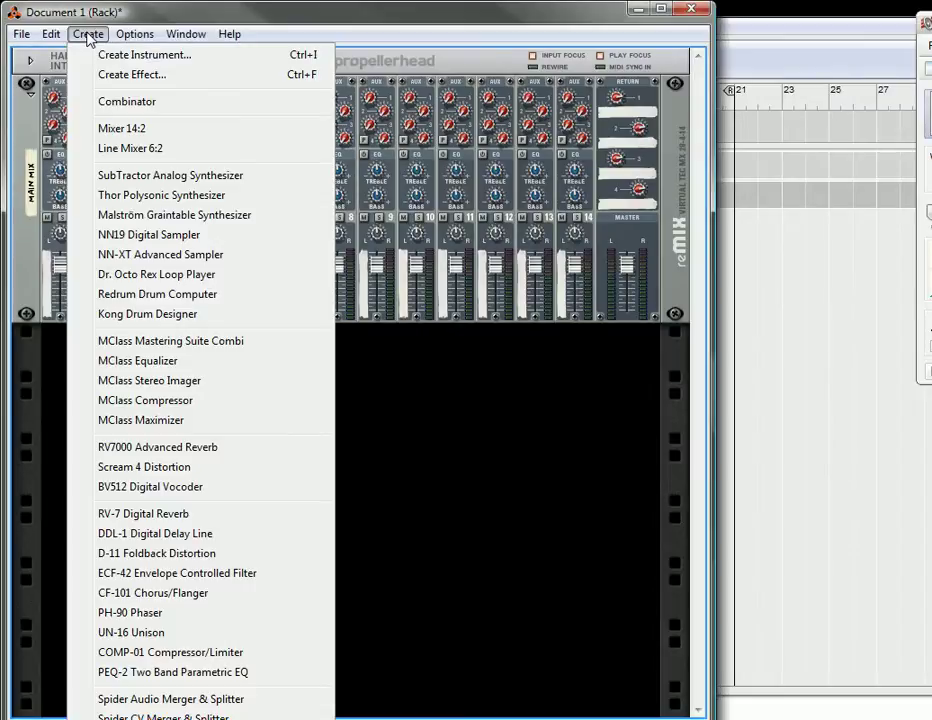
left_click(135, 103)
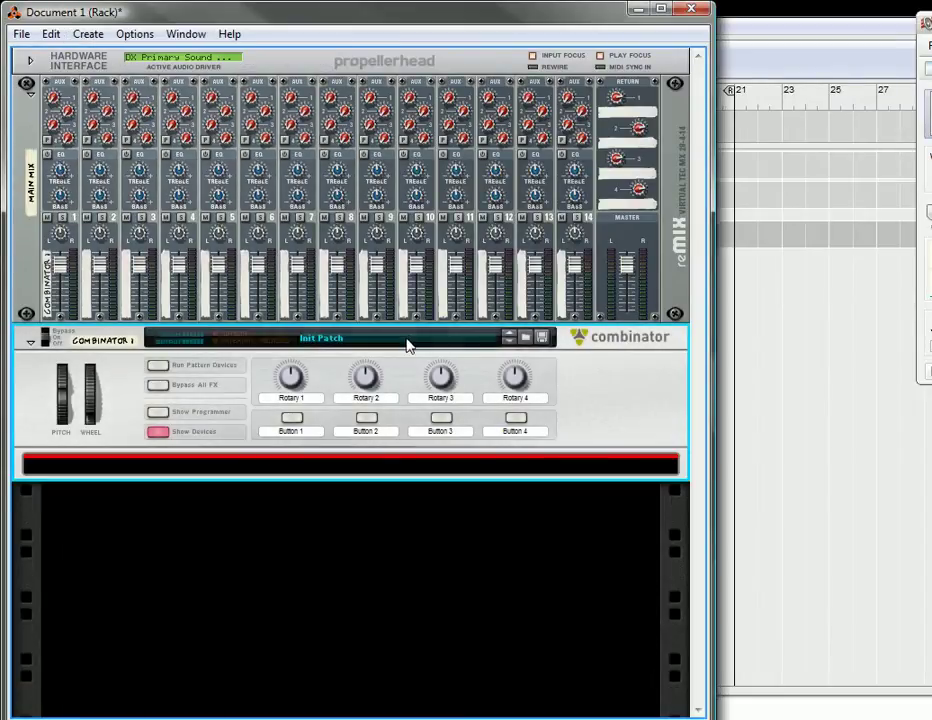
right_click(432, 345)
left_click(434, 347)
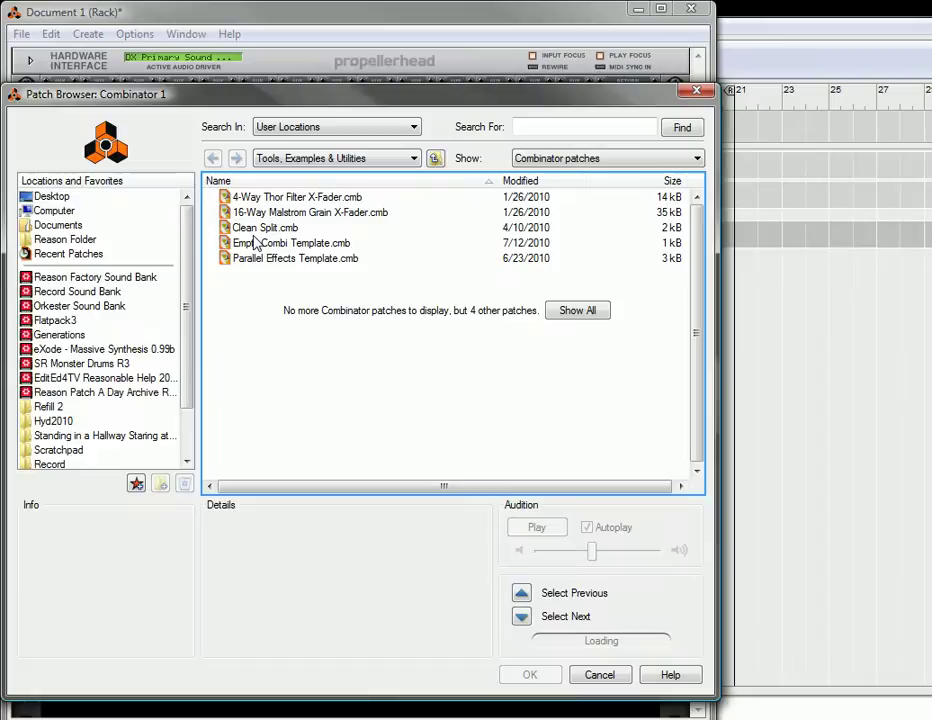
double_click(257, 247)
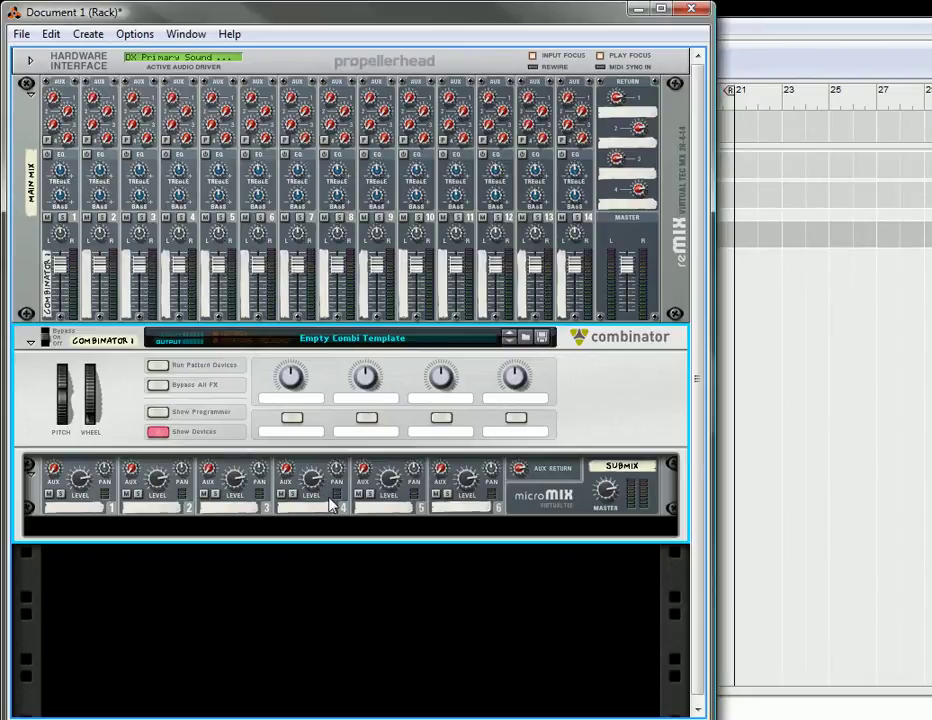
left_click(270, 518)
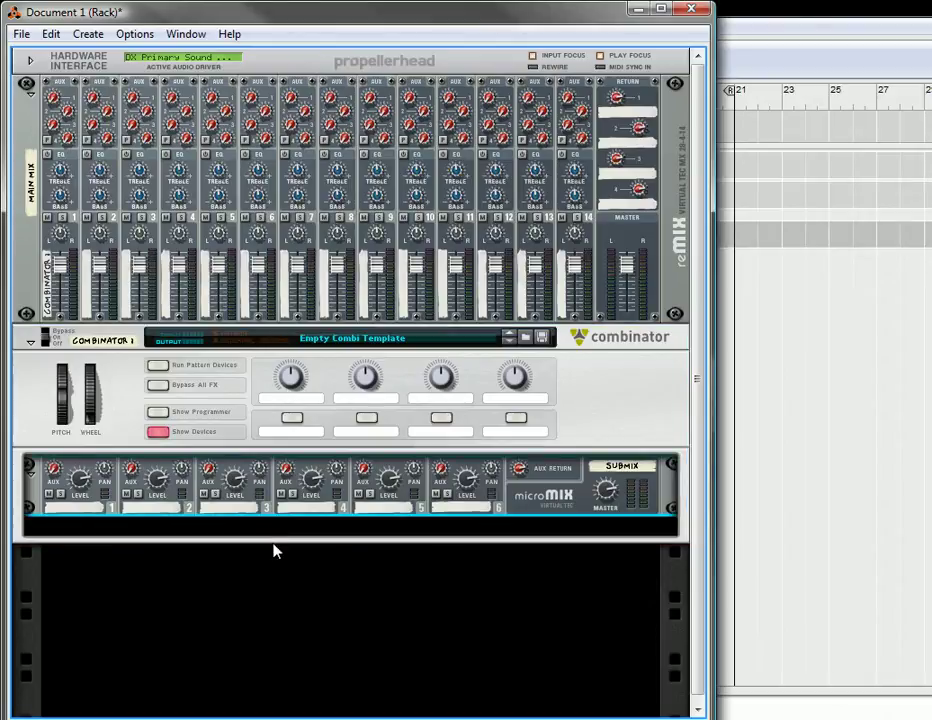
left_click(270, 528)
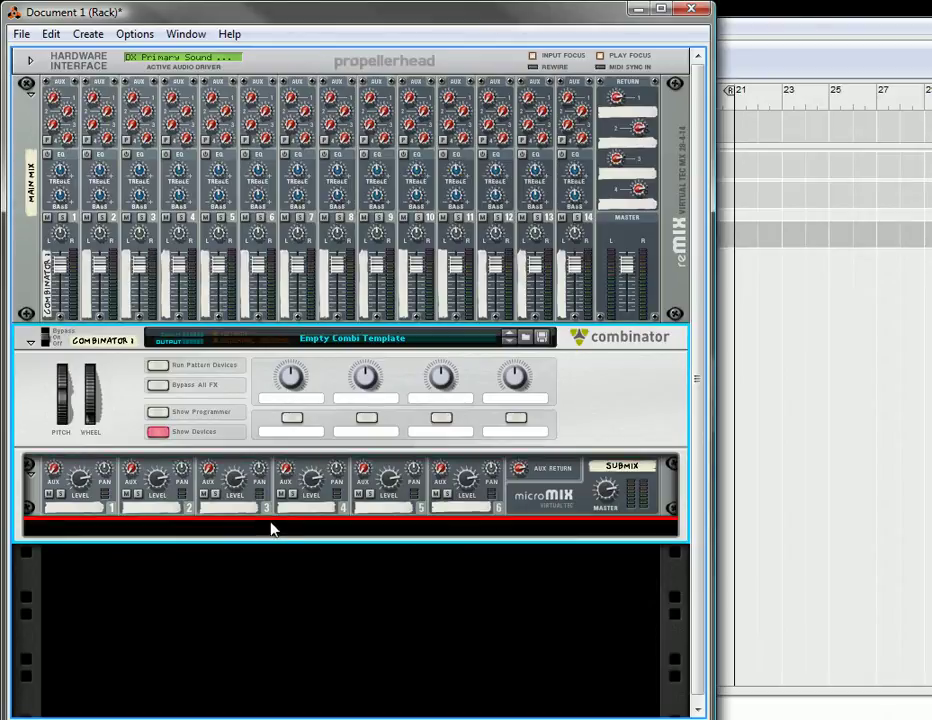
Step: Add a Dr. OctoRex with the Pilcrow 001 (100bpm) loop to the Combinator and unfold its programmer
left_click(90, 34)
left_click(202, 274)
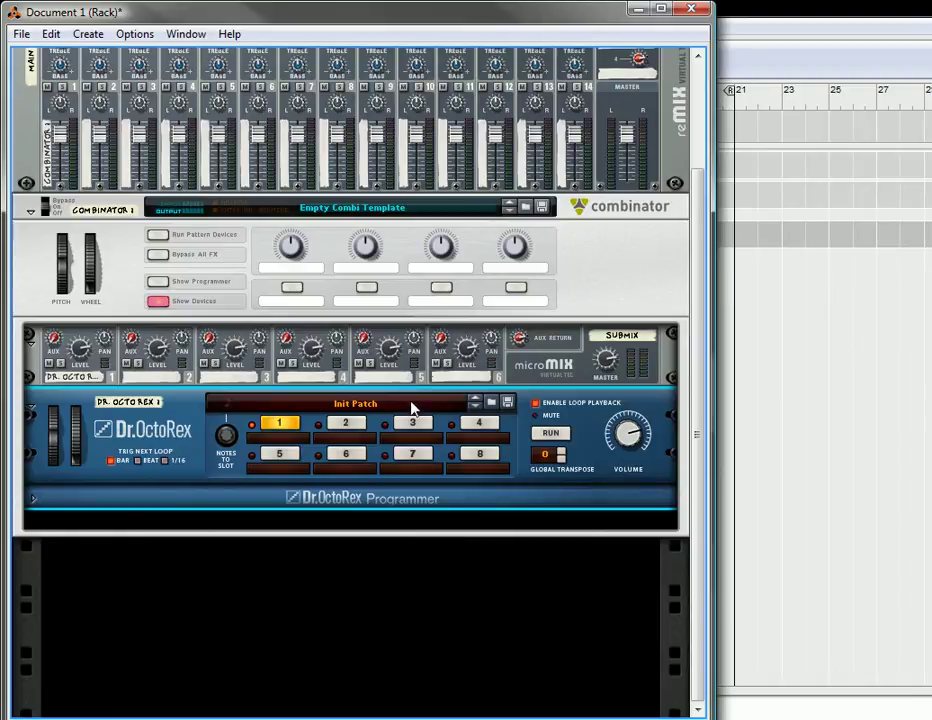
right_click(412, 407)
left_click(440, 414)
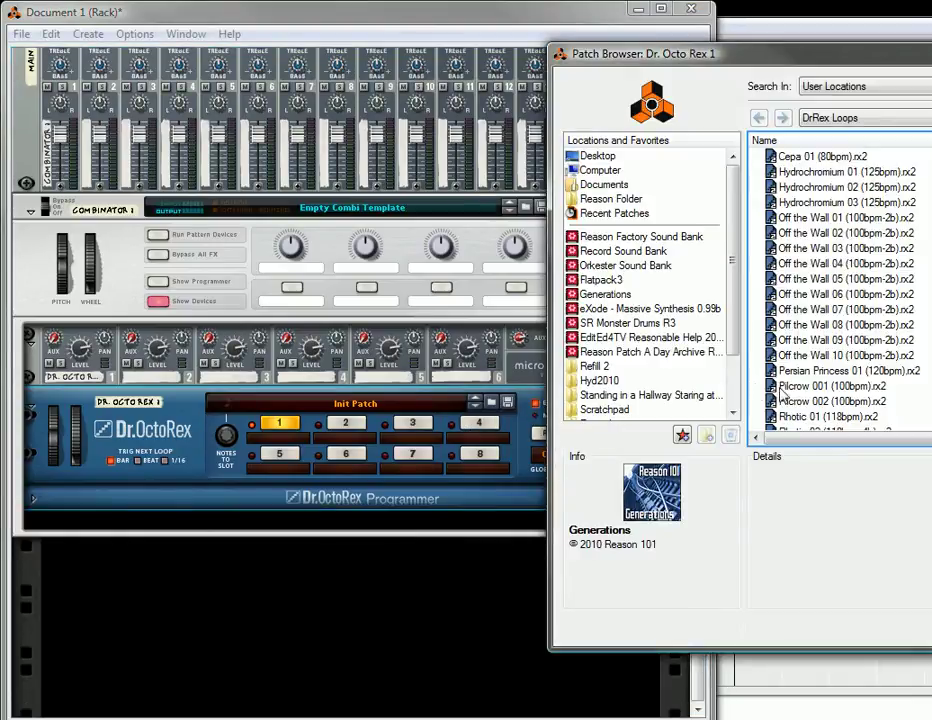
left_click(785, 386)
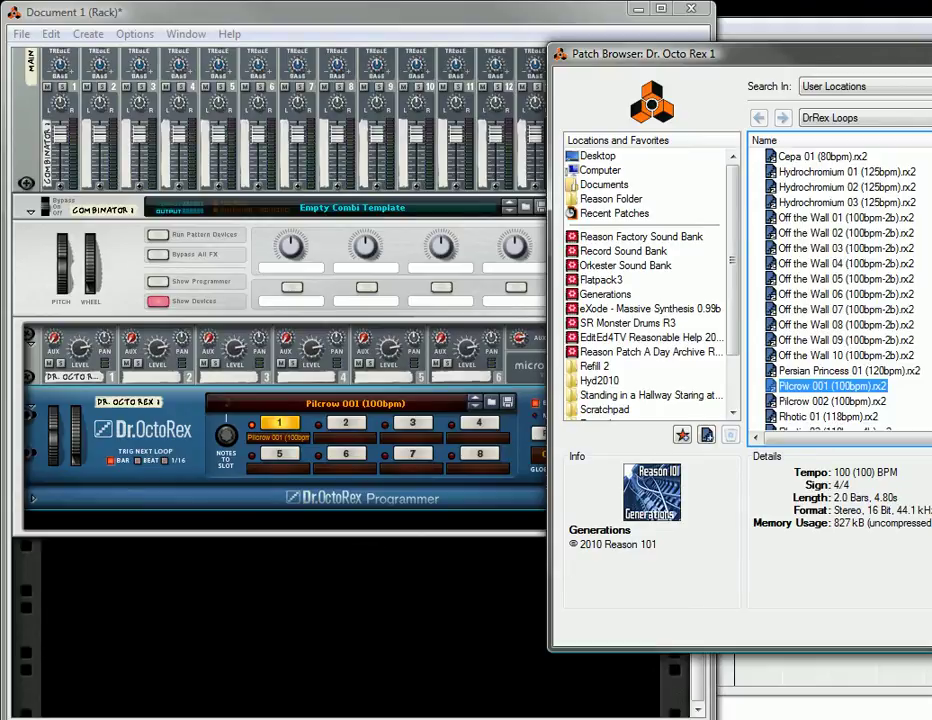
key("Return")
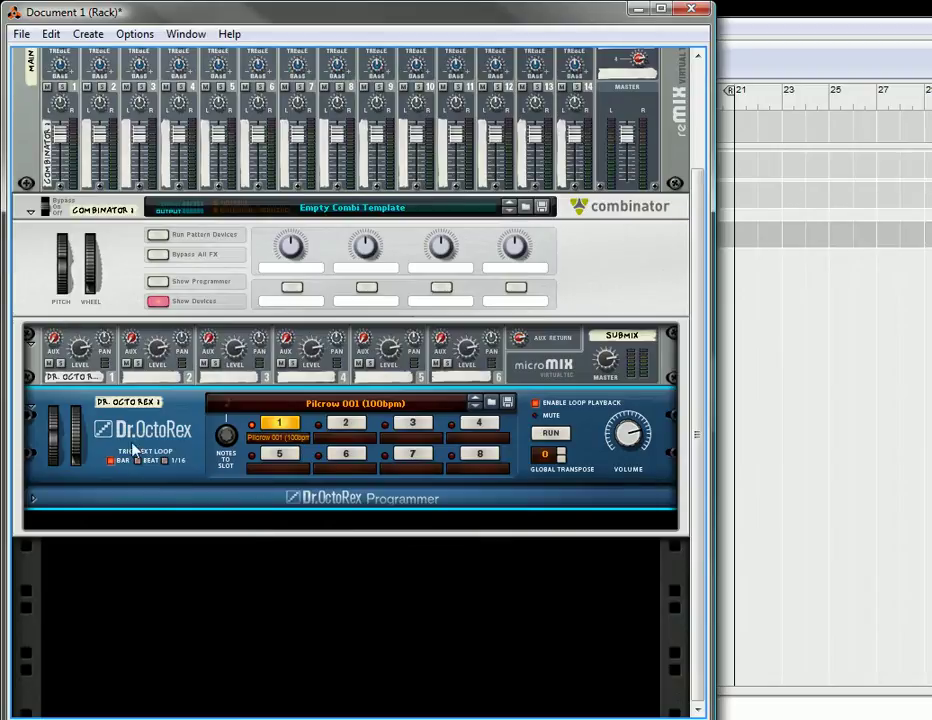
left_click(31, 499)
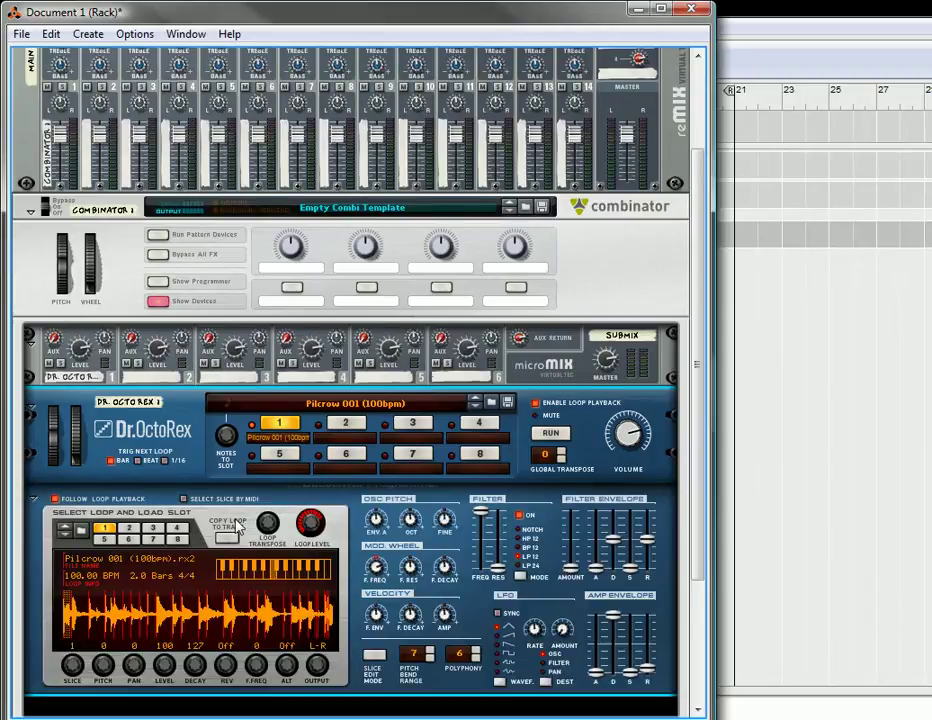
scroll(300, 450, "down", 3)
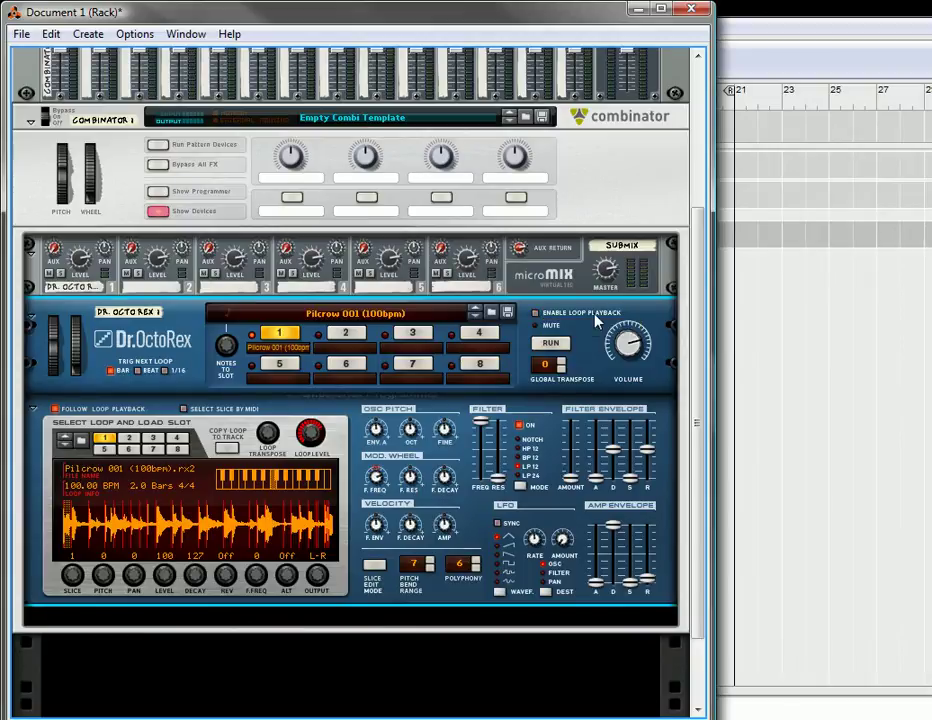
Step: Add an RPG-8 Monophonic Arpeggiator below the Dr. OctoRex inside the Combinator
scroll(278, 415, "down", 2)
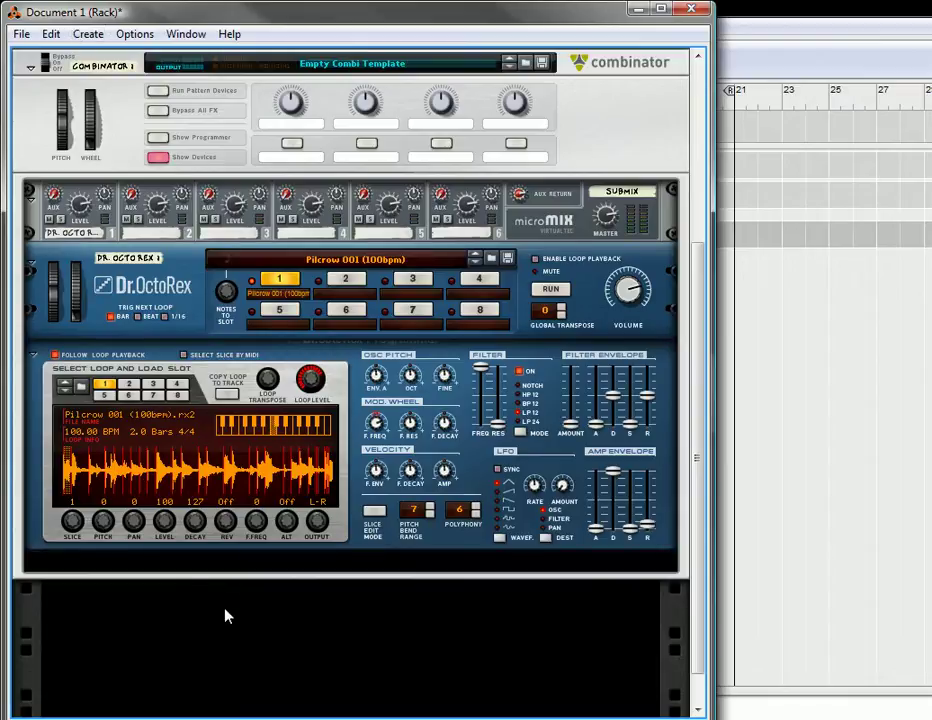
left_click(88, 34)
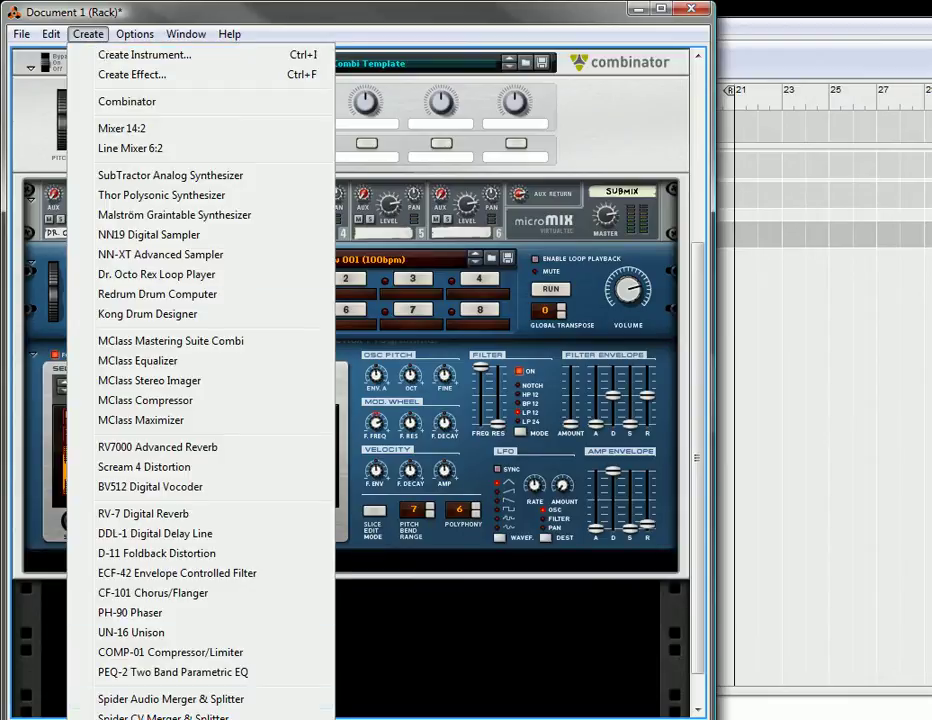
left_click(160, 718)
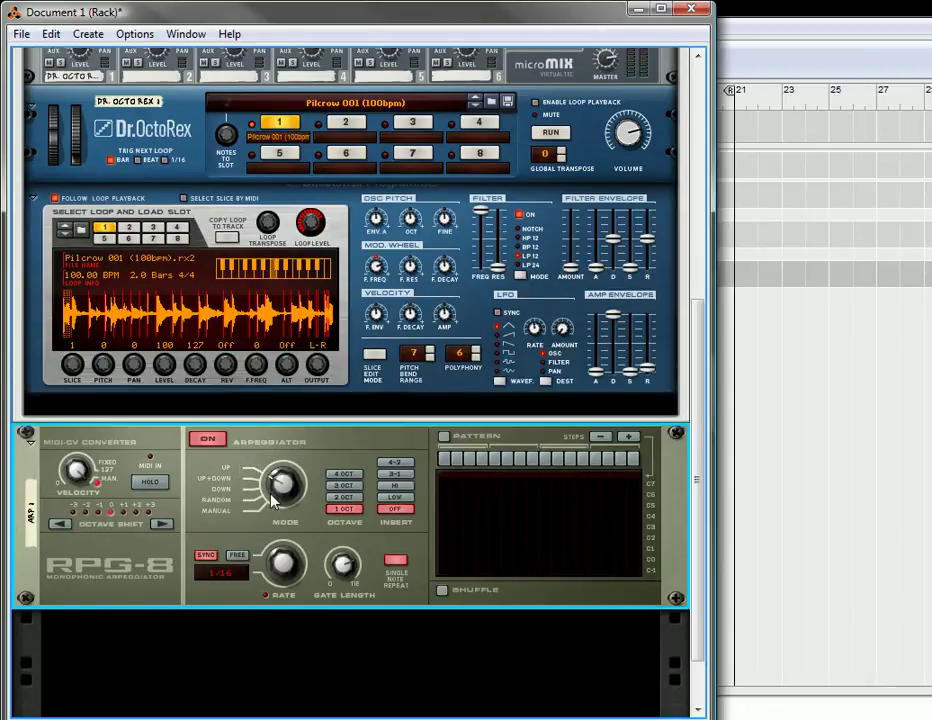
key("Tab")
scroll(272, 500, "up", 4)
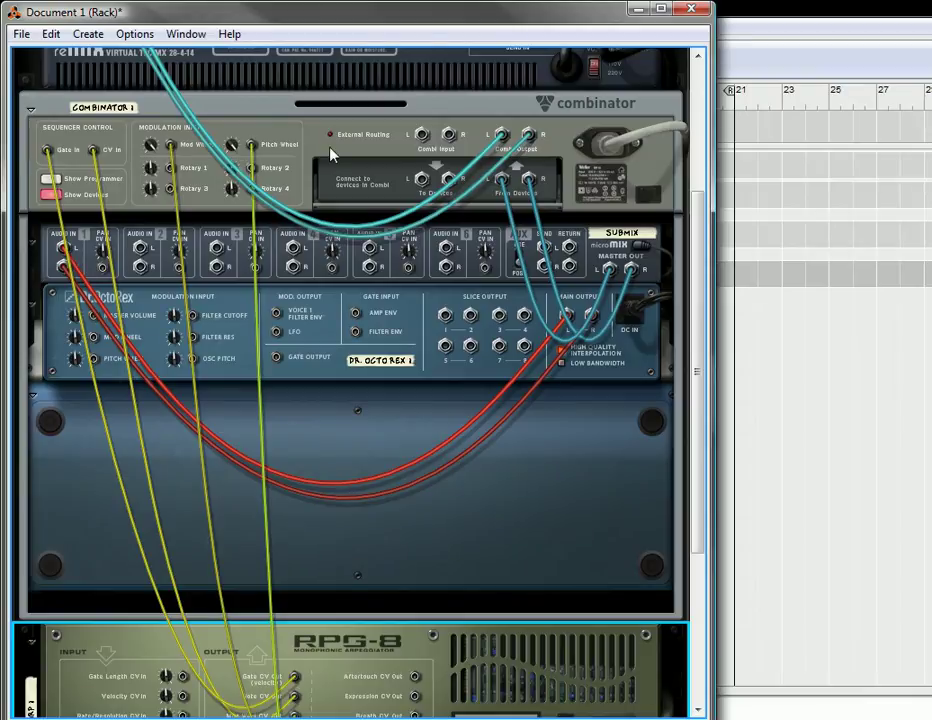
scroll(200, 535, "down", 3)
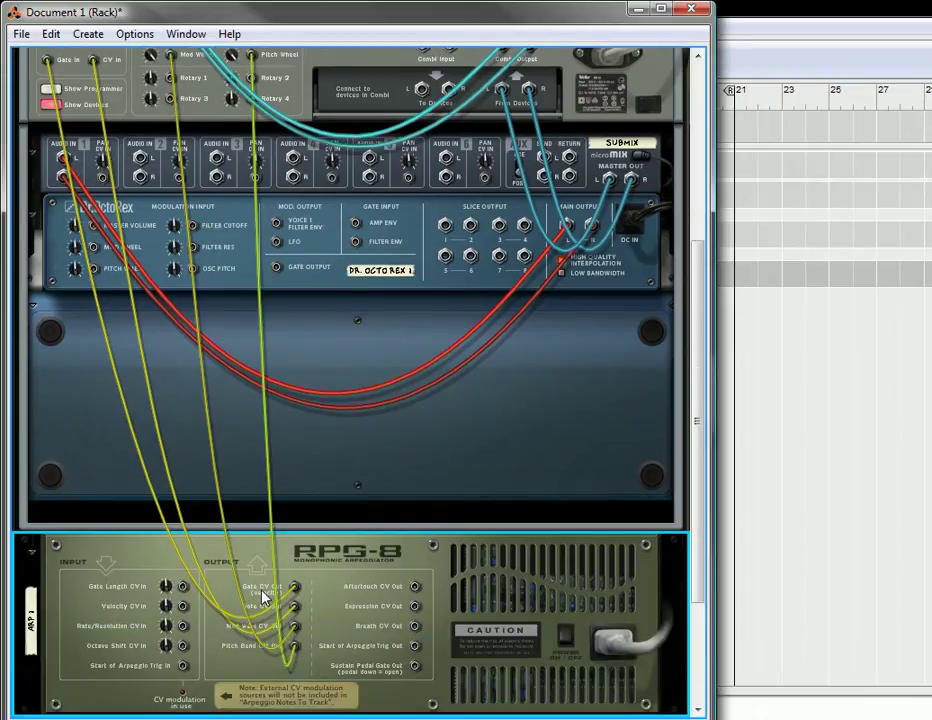
scroll(117, 220, "up", 3)
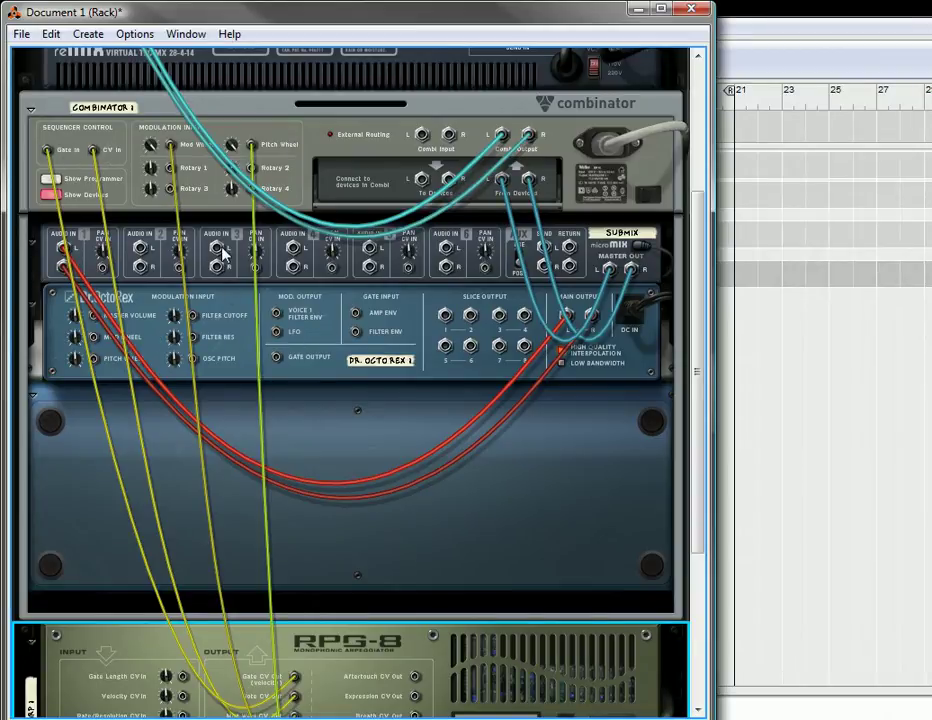
scroll(248, 437, "down", 3)
scroll(248, 437, "down", 2)
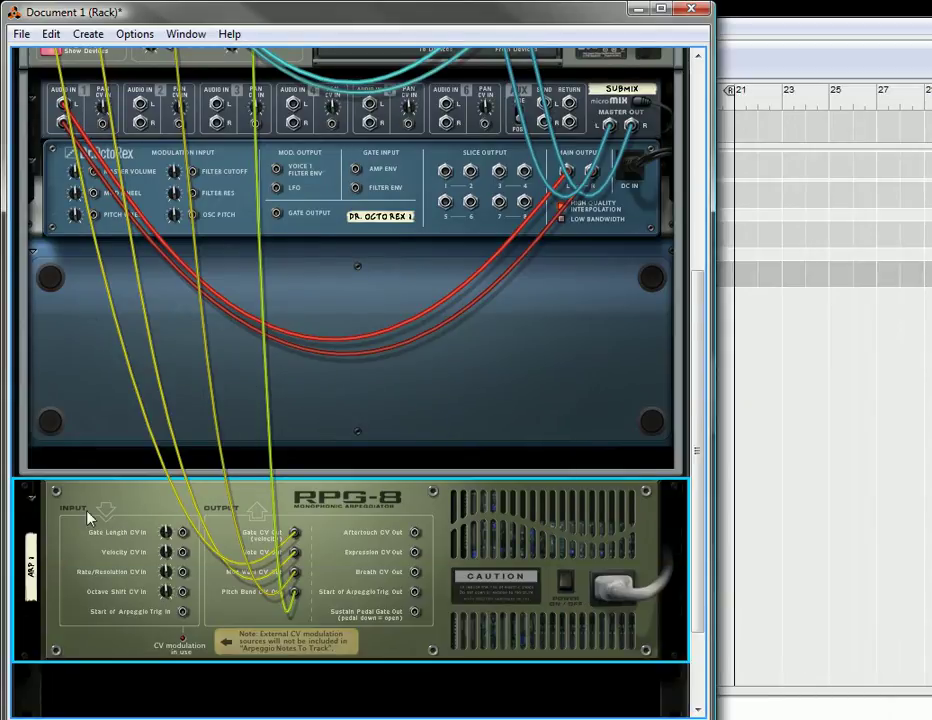
left_click_drag(27, 524, 133, 410)
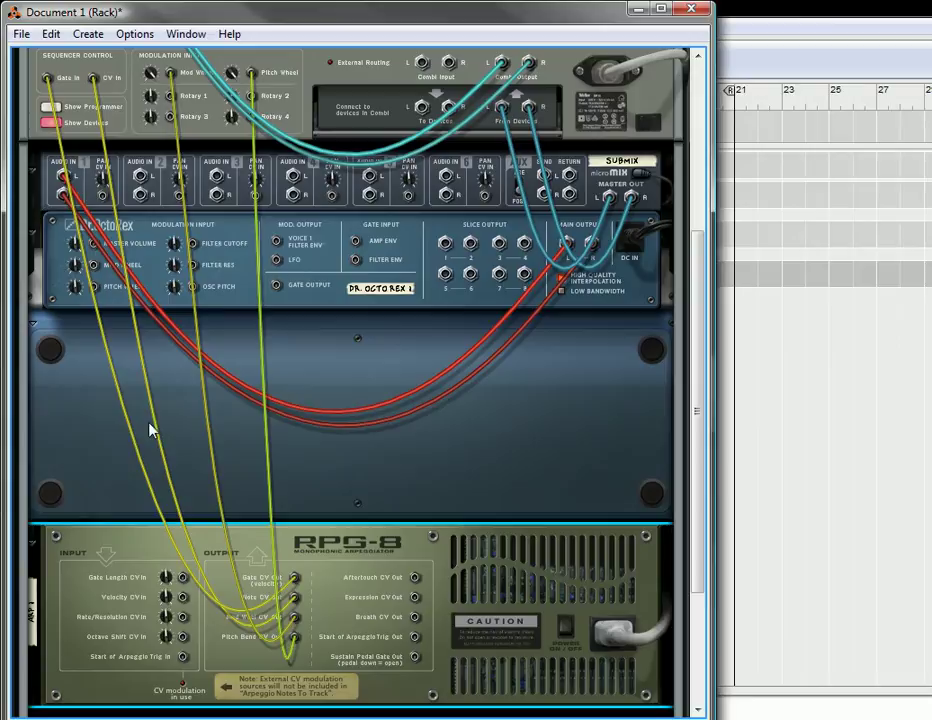
key("Tab")
scroll(155, 435, "down", 2)
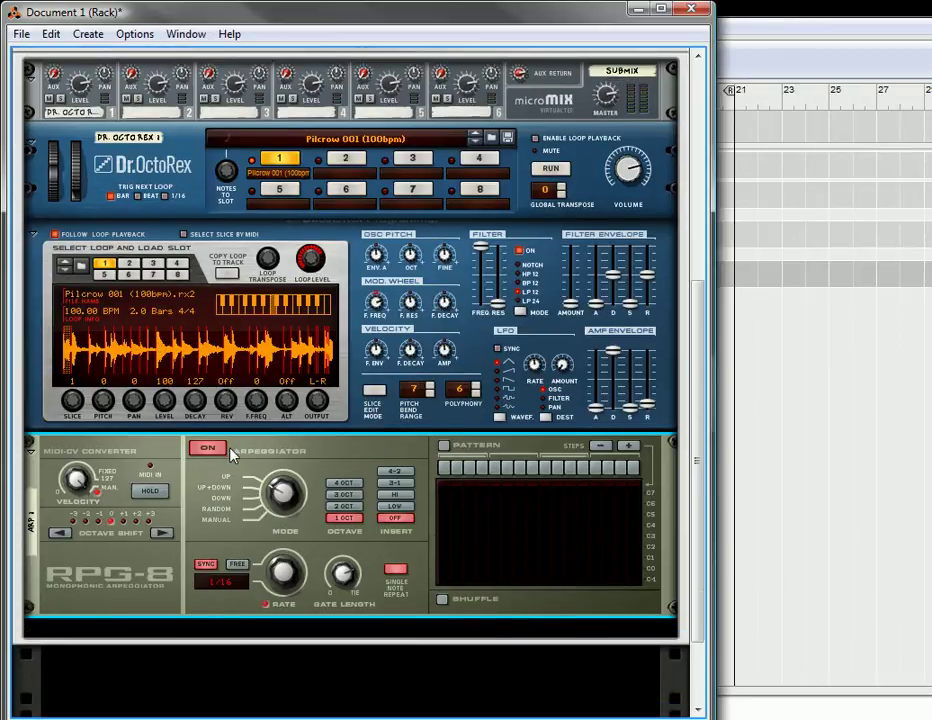
Step: Copy the Dr. OctoRex loop onto its sequencer track and view the sequencer
right_click(160, 353)
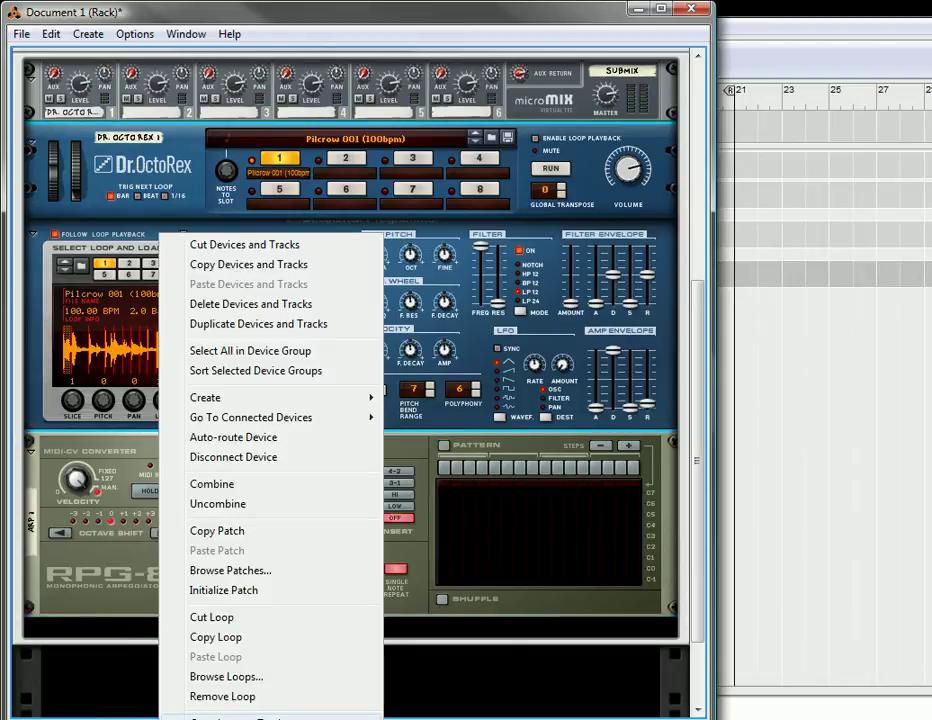
left_click(395, 616)
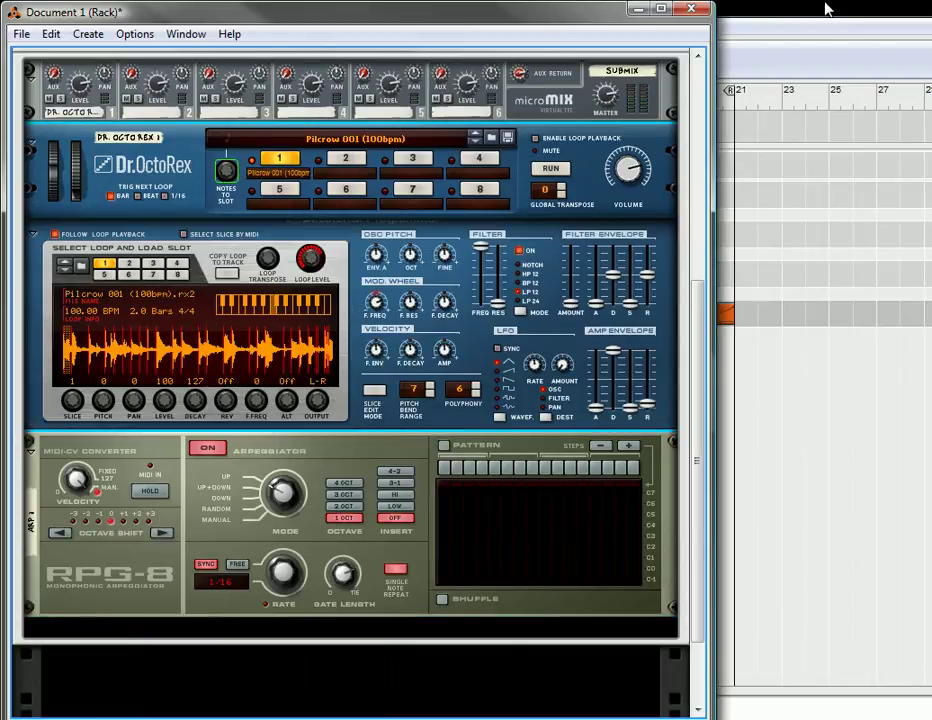
left_click(780, 63)
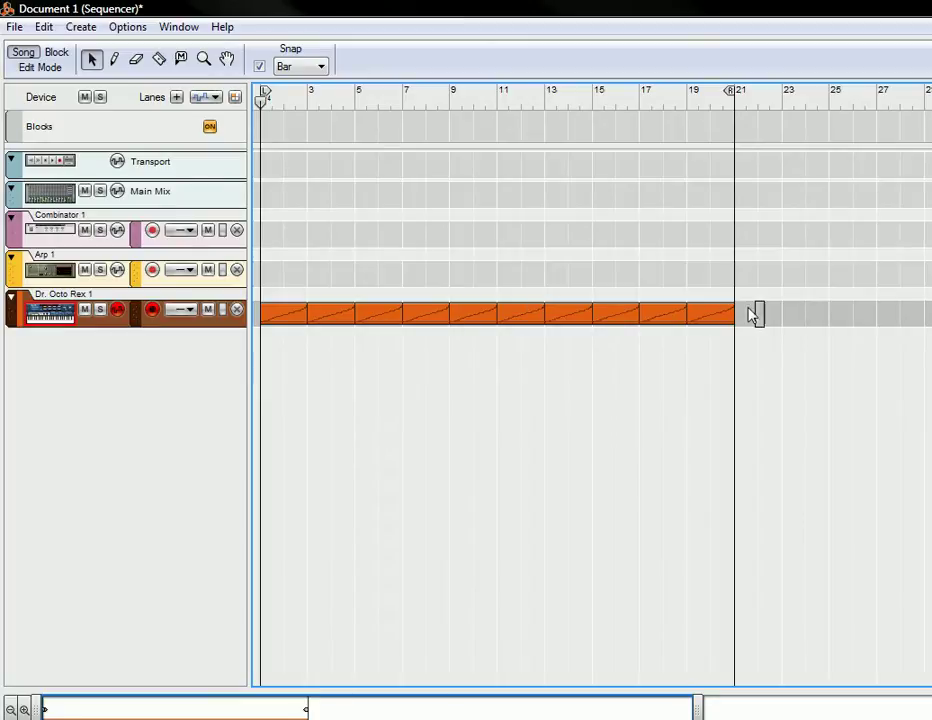
Step: Delete the clips from bar 9 onward and join the remaining ones into one 8-bar clip
left_click_drag(752, 315, 479, 344)
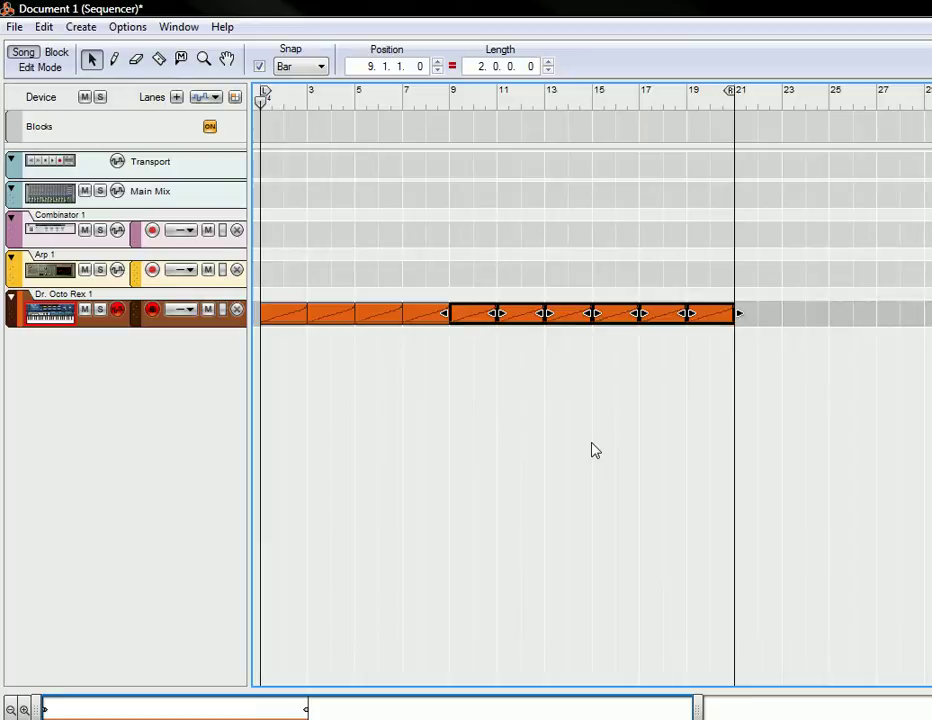
key("Delete")
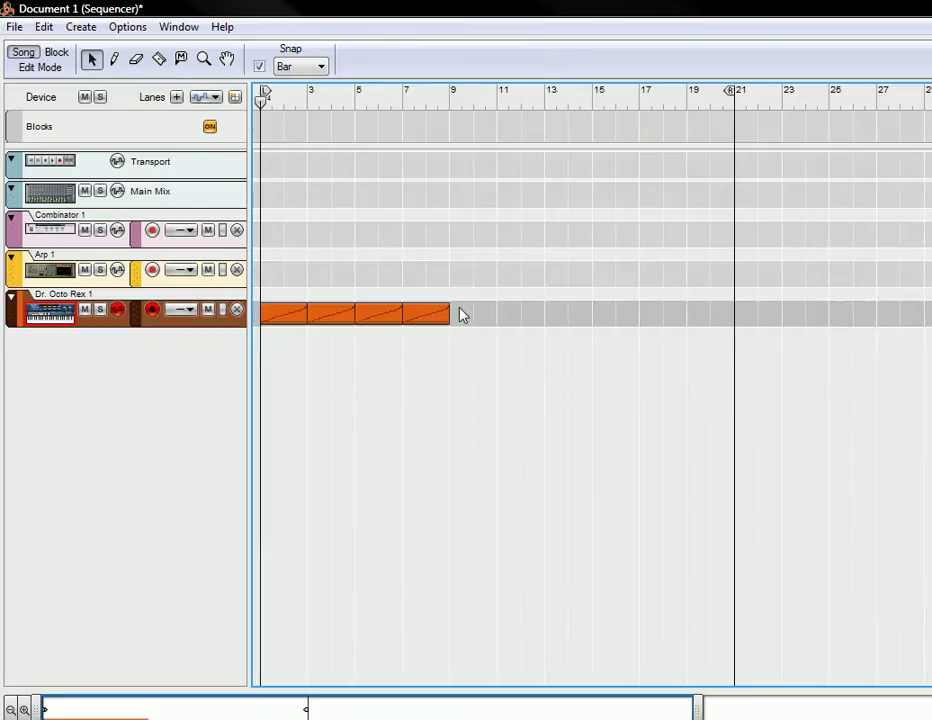
left_click(262, 314)
right_click(282, 316)
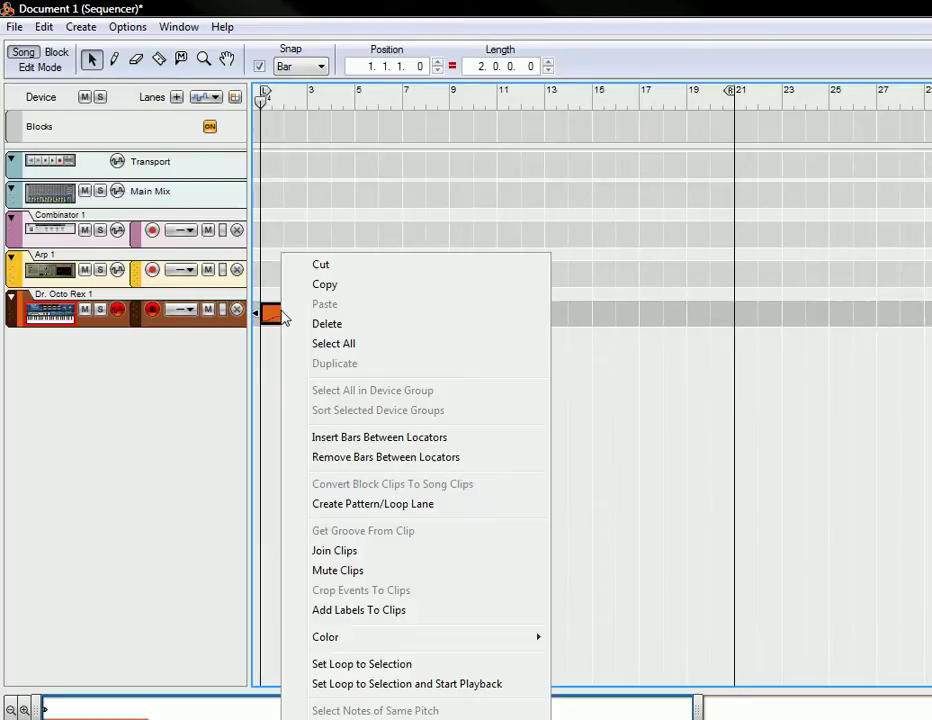
left_click(365, 552)
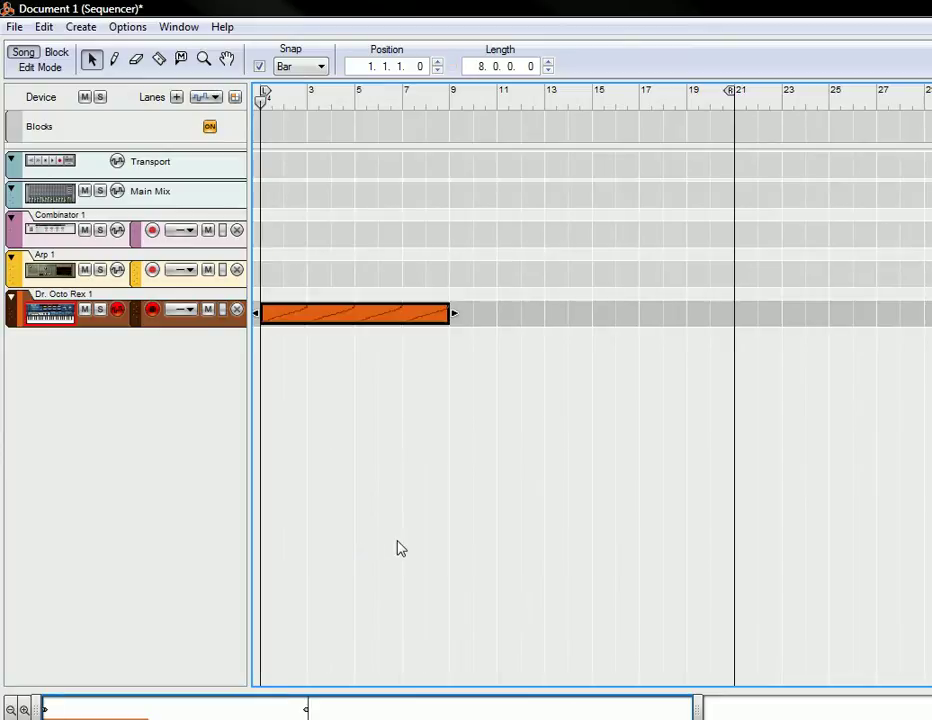
key("F8")
Step: Randomly alter the clip's notes and stretch the clip to twice its length
left_click_drag(682, 25, 675, 22)
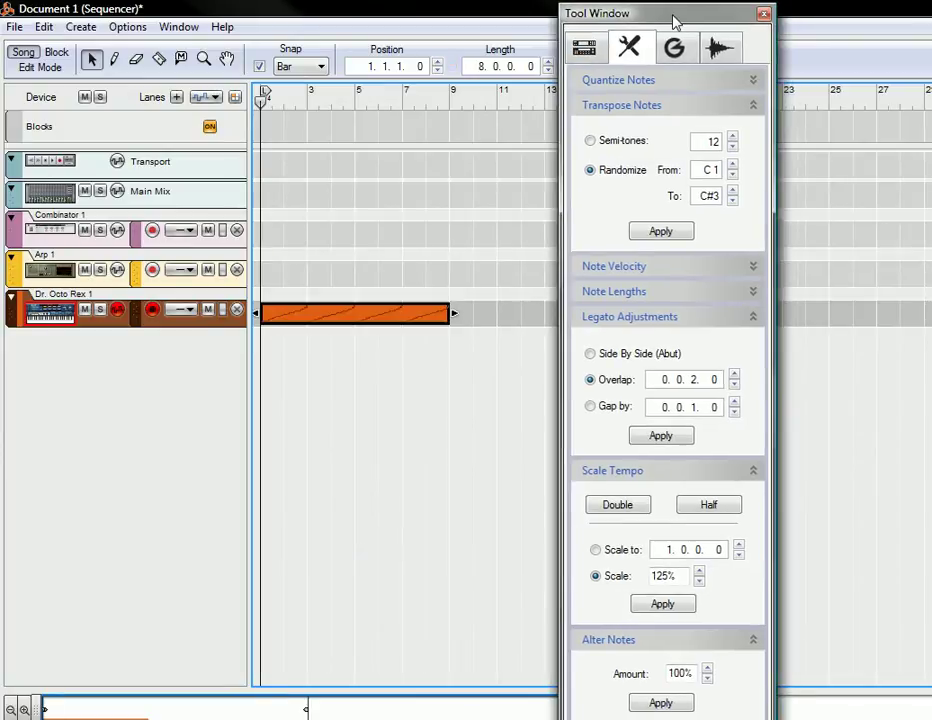
left_click(665, 705)
left_click(624, 509)
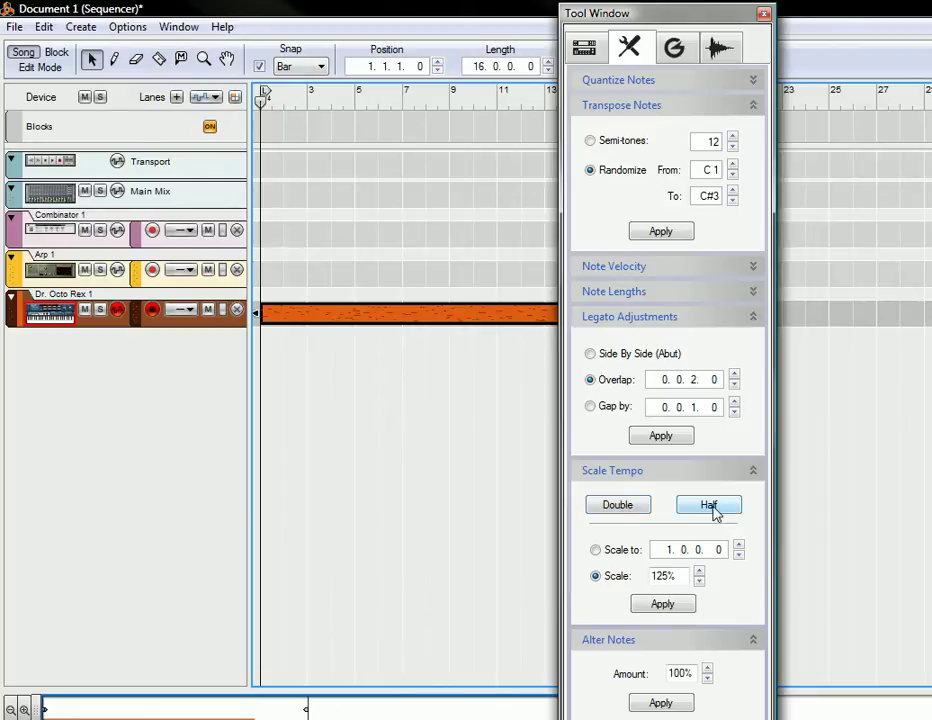
Step: Apply side-by-side then overlap legato, randomize notes between C1 and C#3, and open the clip
left_click(590, 353)
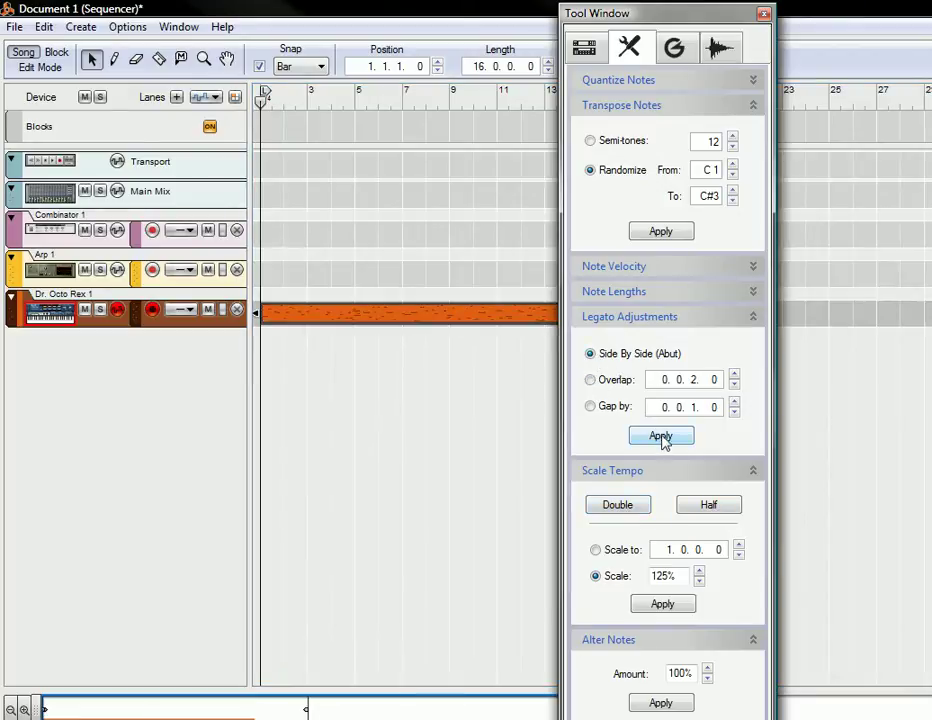
left_click(660, 436)
left_click(590, 380)
left_click(660, 437)
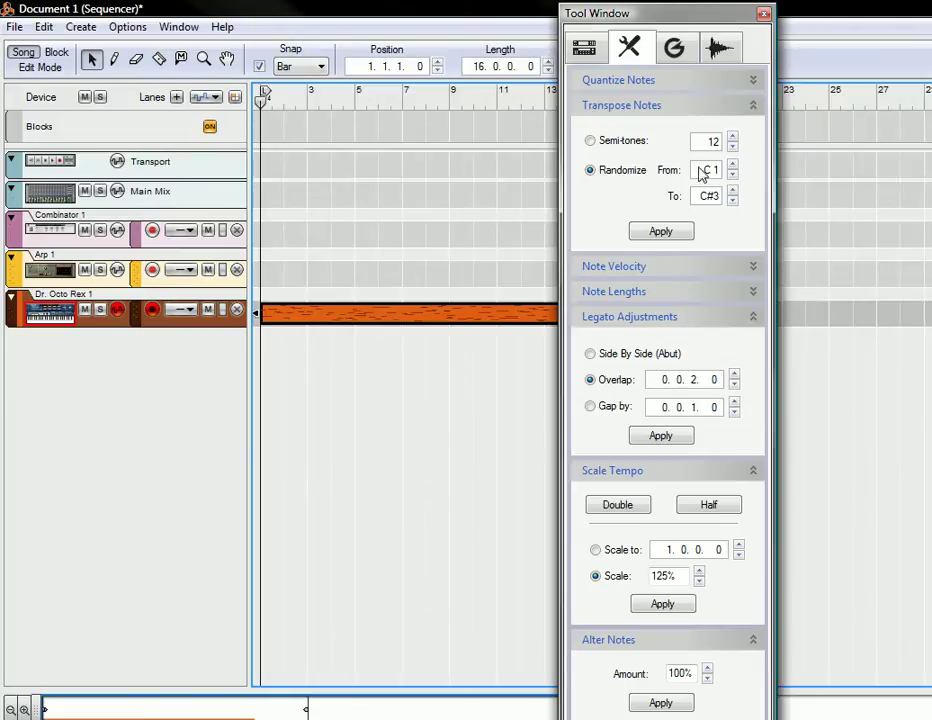
left_click(658, 232)
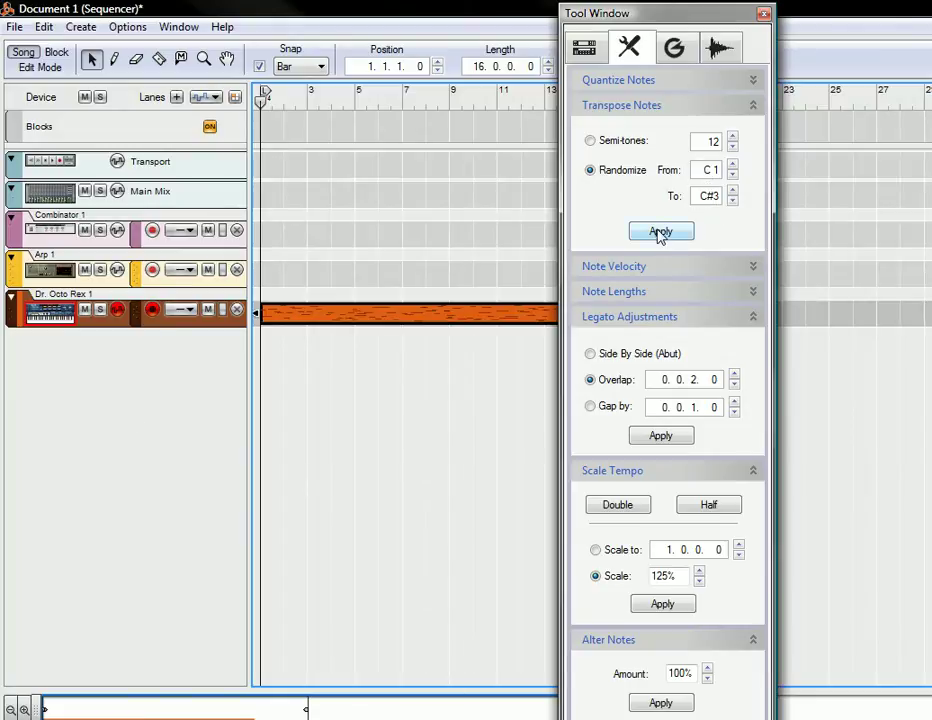
double_click(414, 316)
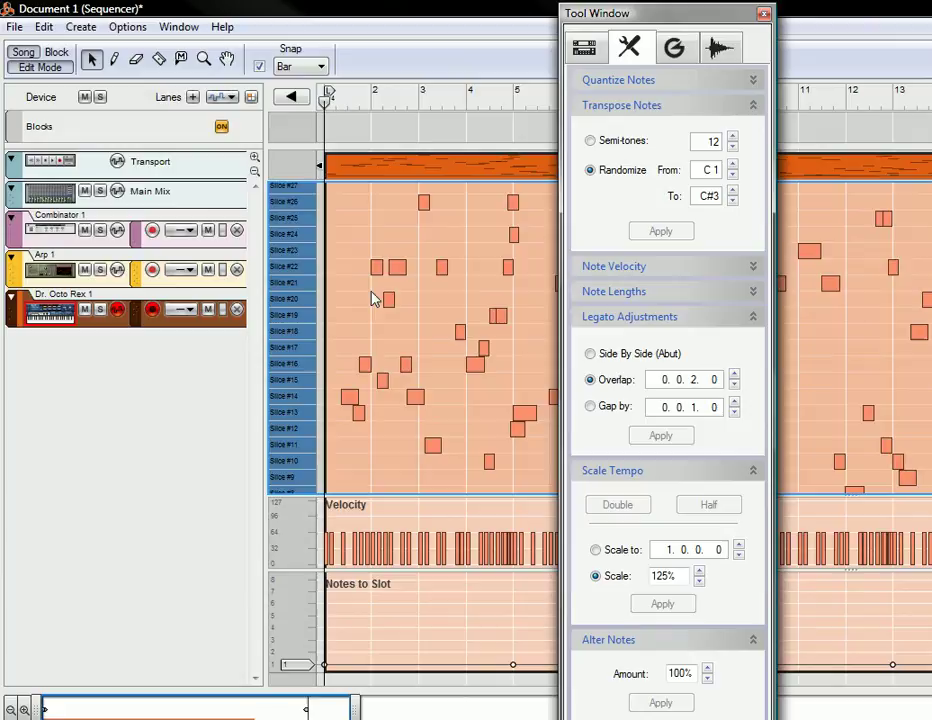
Step: Move the clip onto the Combinator 1 track and drag the right locator to bar 17
left_click(763, 15)
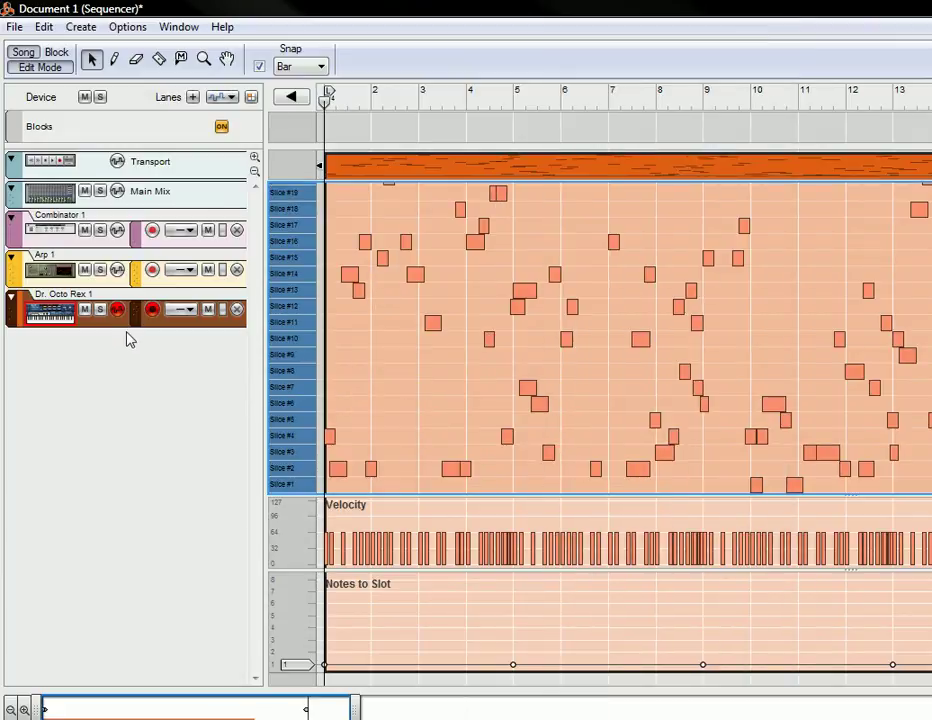
left_click(23, 50)
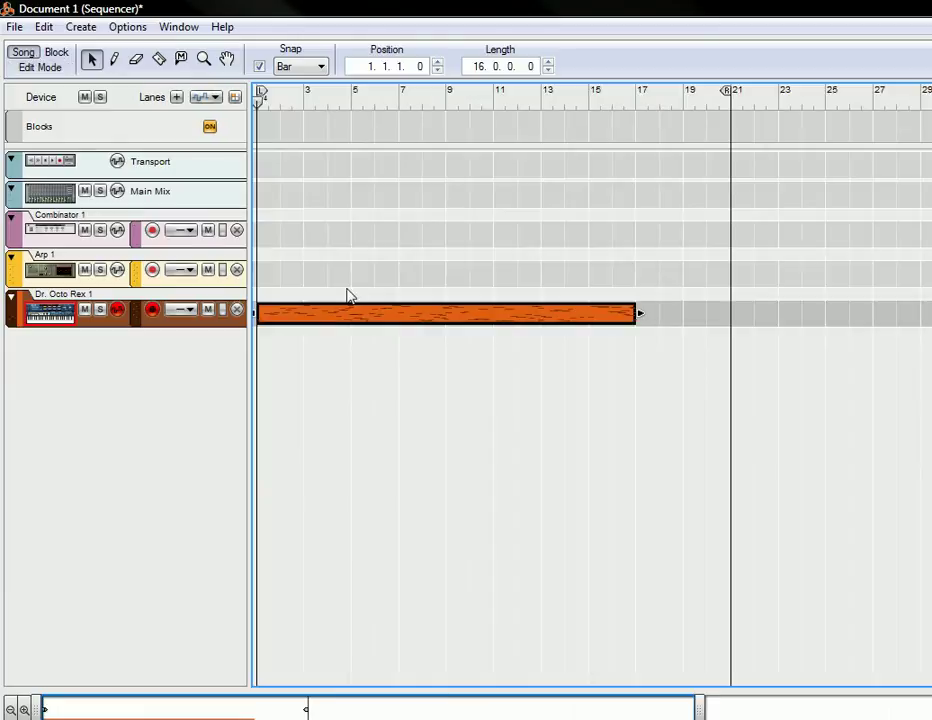
left_click_drag(352, 321, 350, 241)
double_click(350, 241)
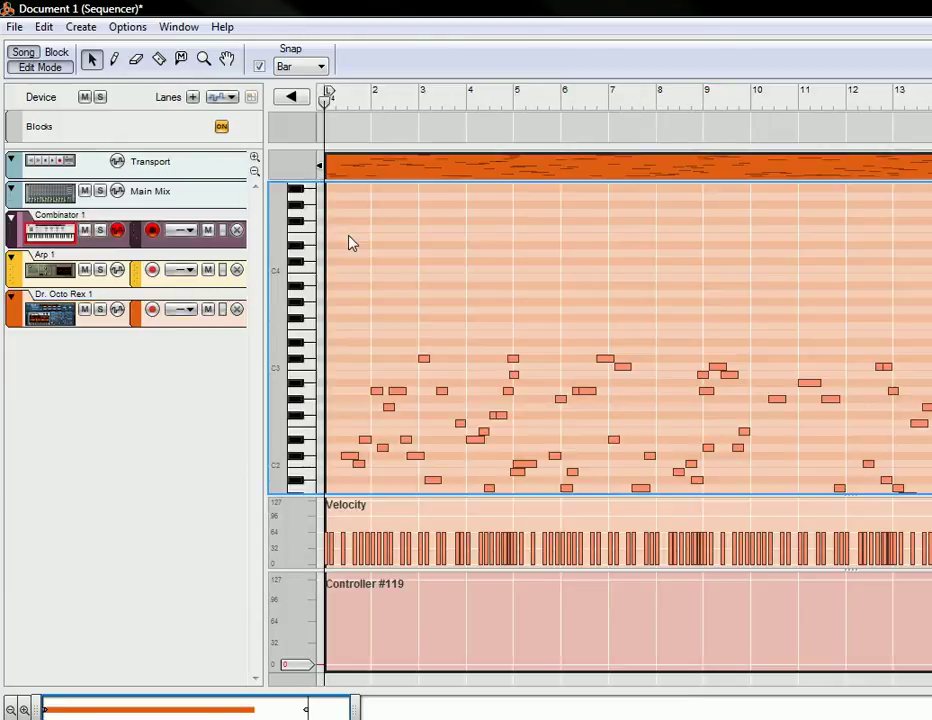
scroll(420, 320, "down", 4)
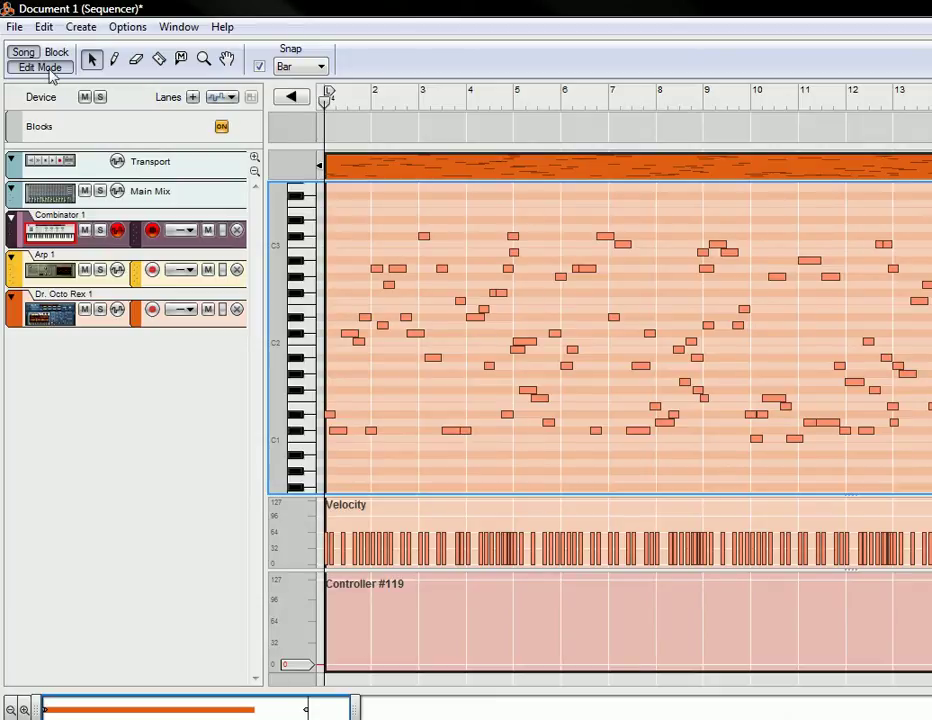
left_click(23, 51)
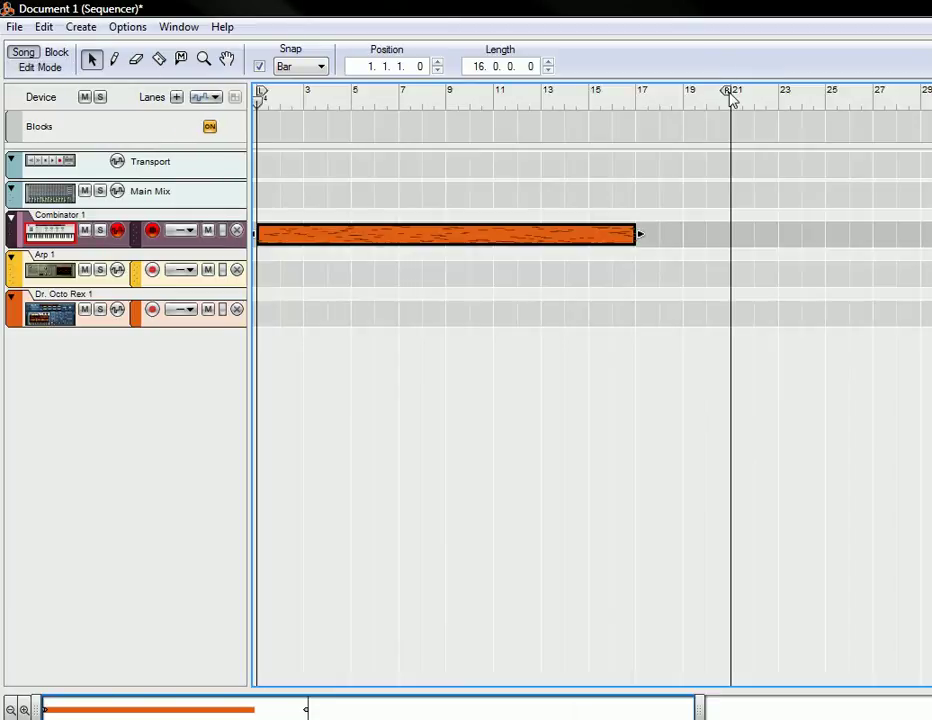
left_click_drag(732, 98, 630, 110)
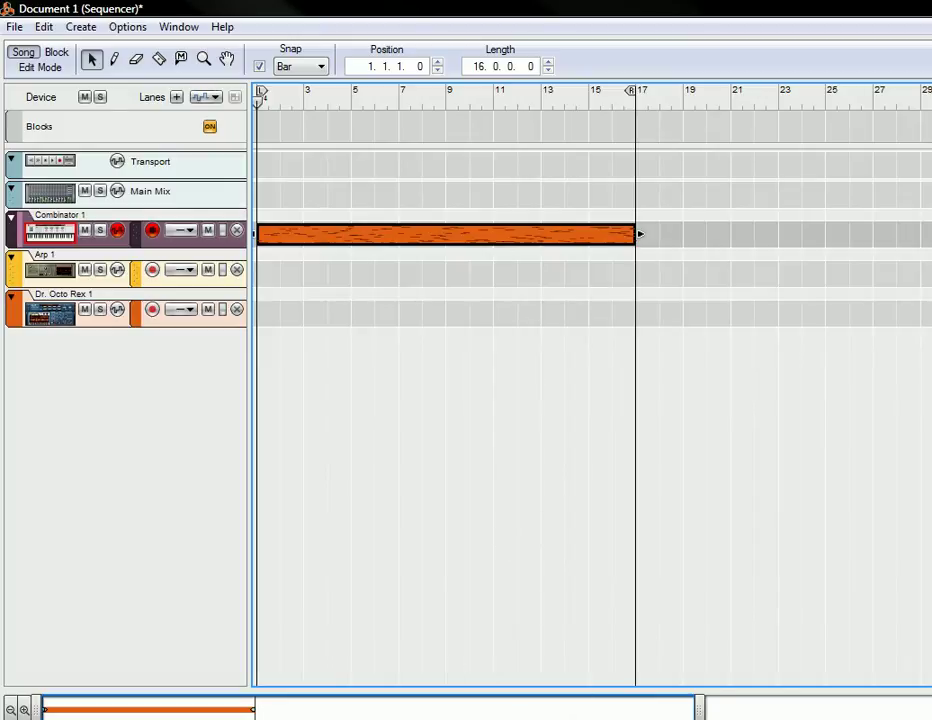
Step: Show the rack, open the Combinator programmer and uncheck Receive Notes for Arp 1
key("F6")
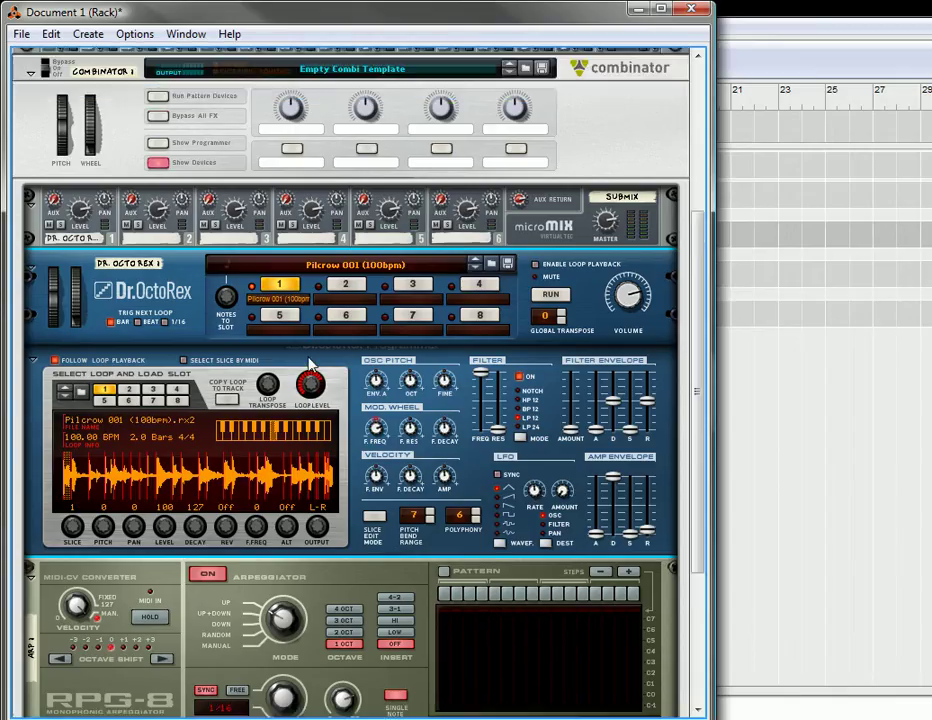
scroll(310, 365, "down", 1)
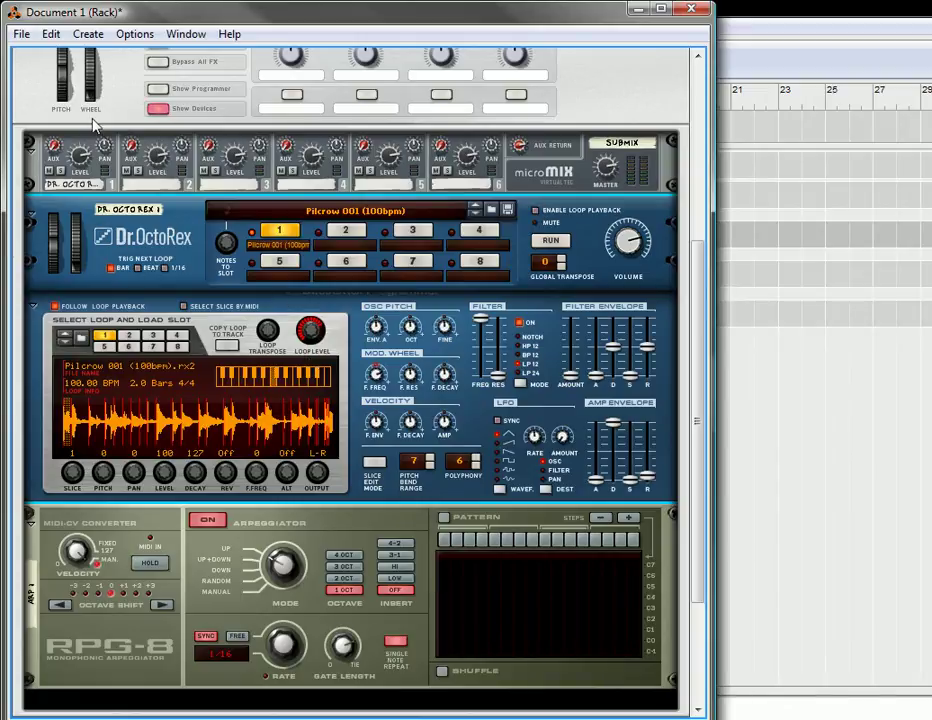
left_click(158, 88)
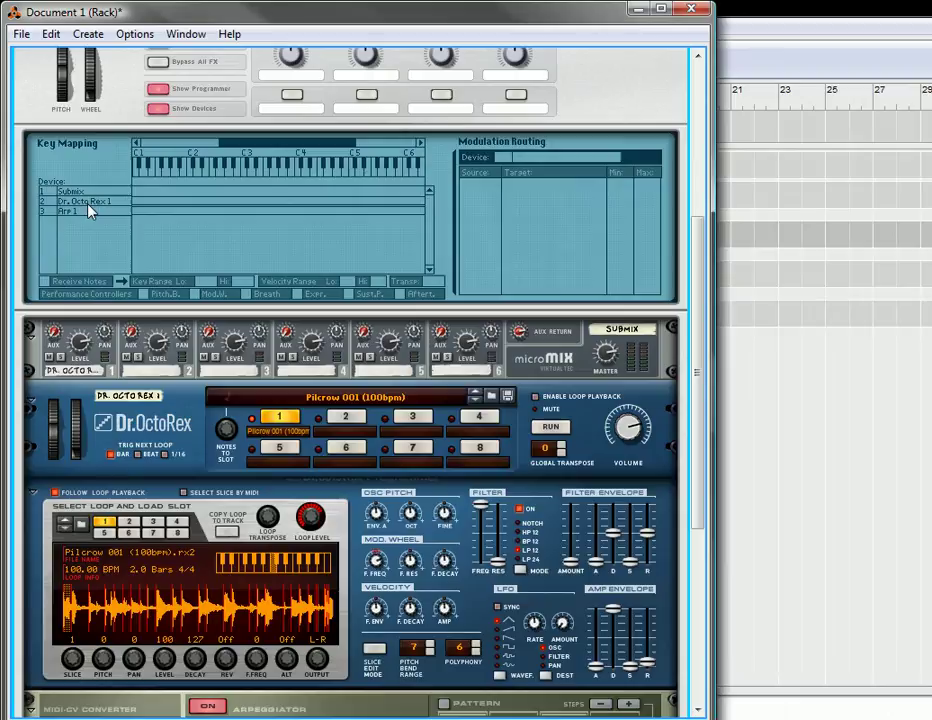
left_click(90, 203)
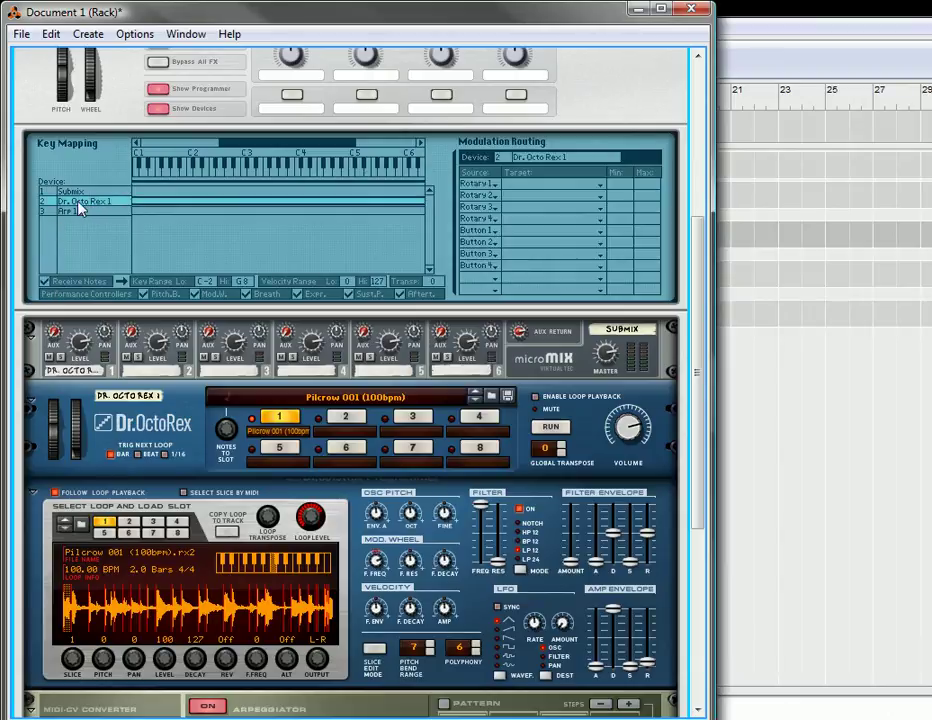
left_click(78, 212)
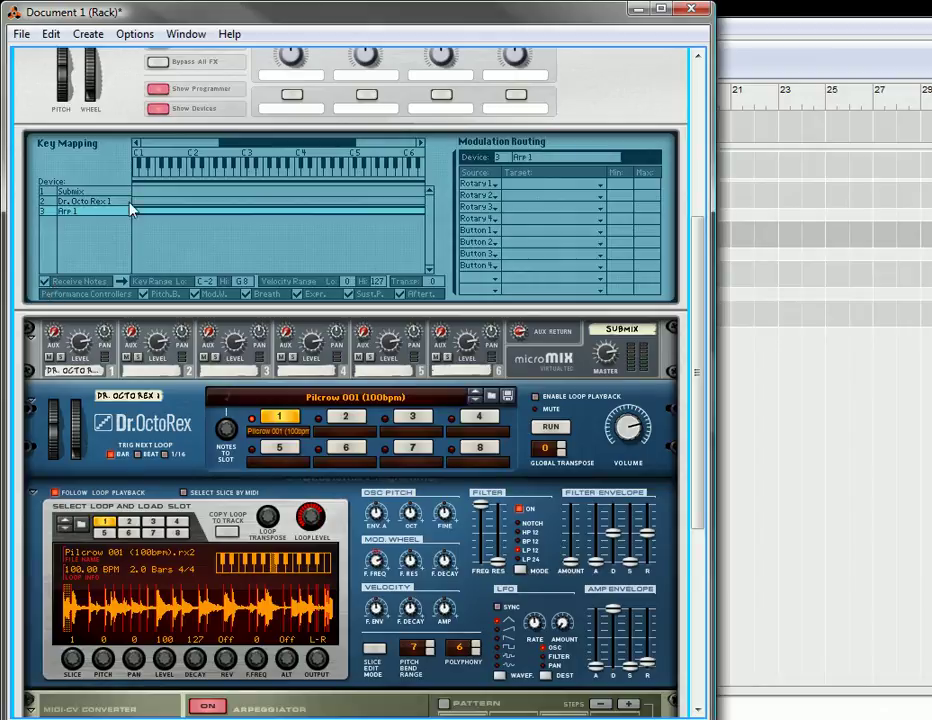
left_click(44, 282)
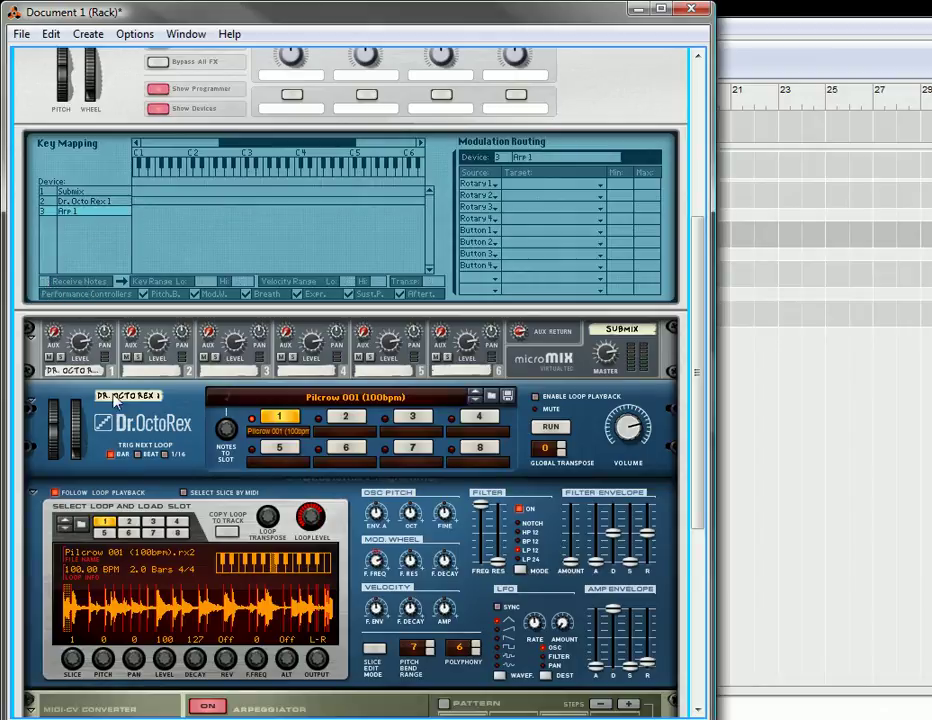
scroll(264, 462, "down", 3)
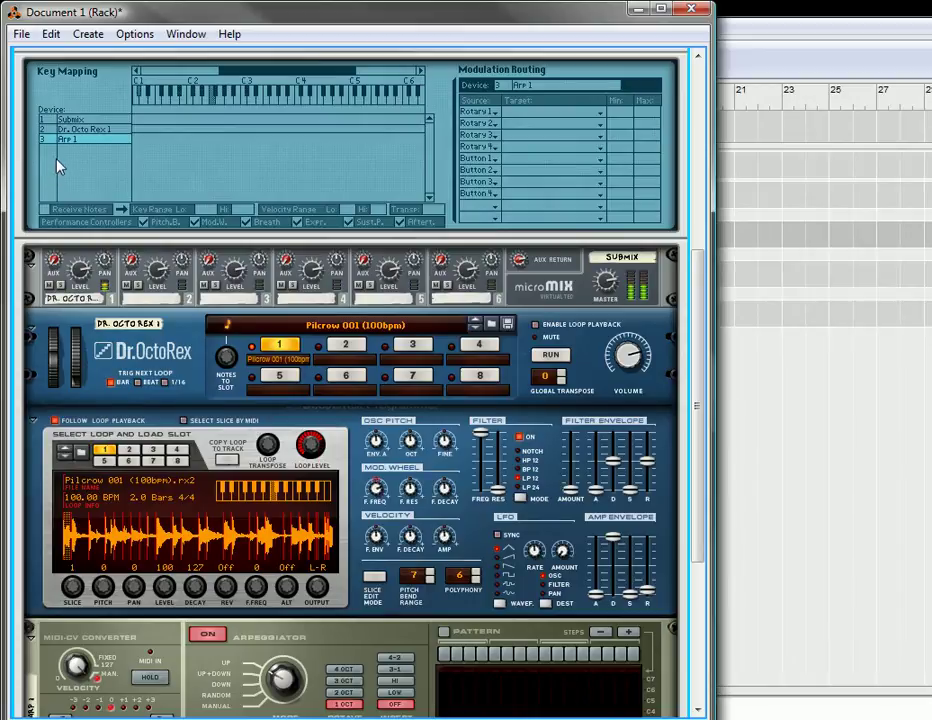
Step: Set the RPG-8 gate length to 127, switch to free rate, and enable Pattern and Shuffle
scroll(187, 416, "down", 5)
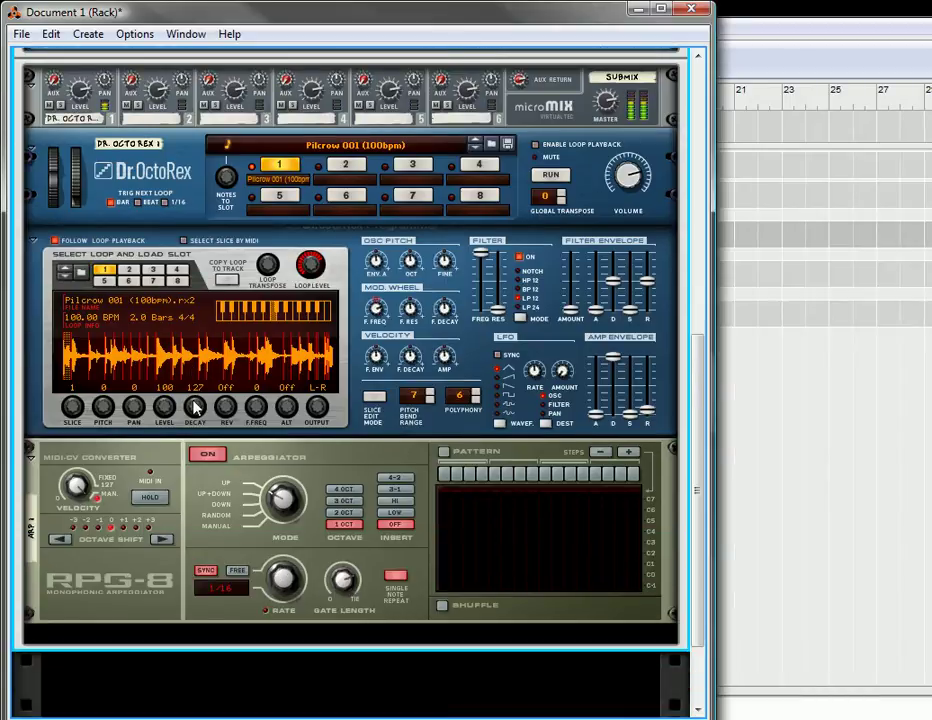
left_click(346, 582)
left_click_drag(346, 582, 351, 528)
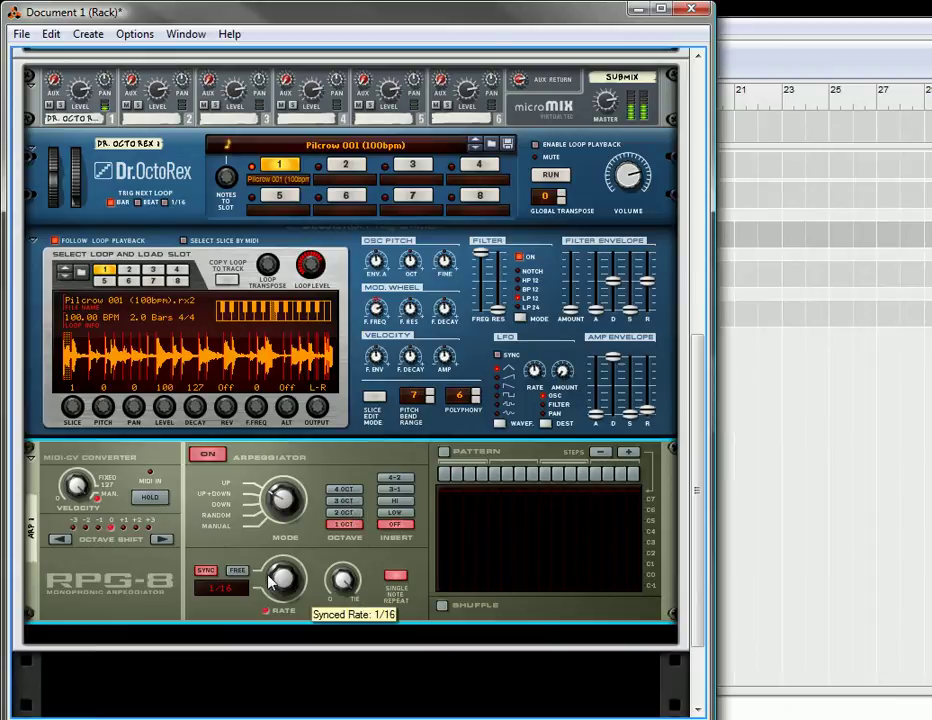
left_click(237, 570)
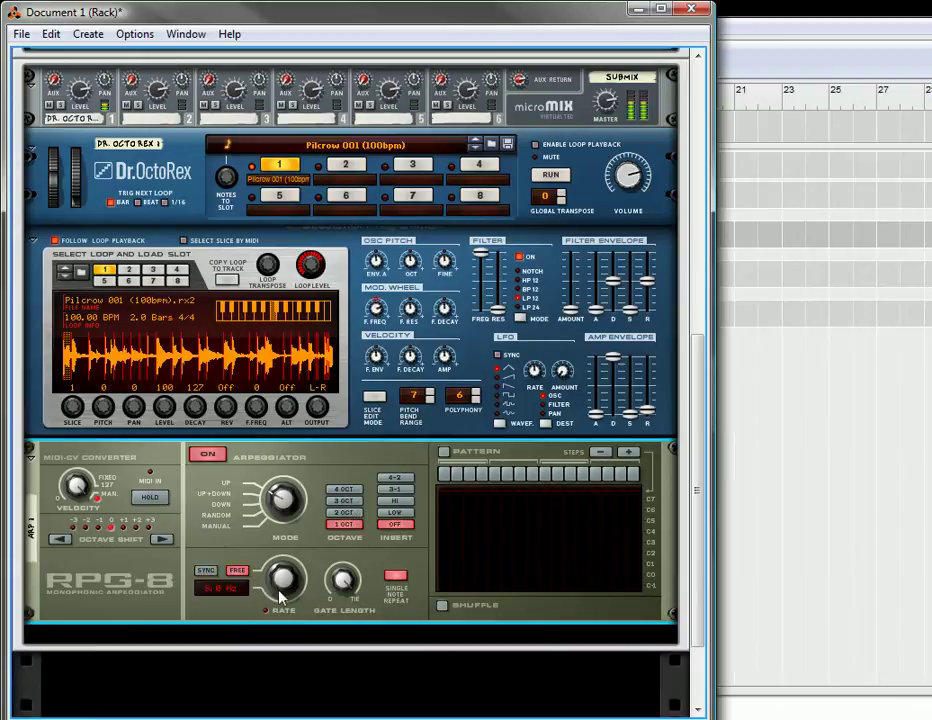
left_click_drag(278, 585, 280, 574)
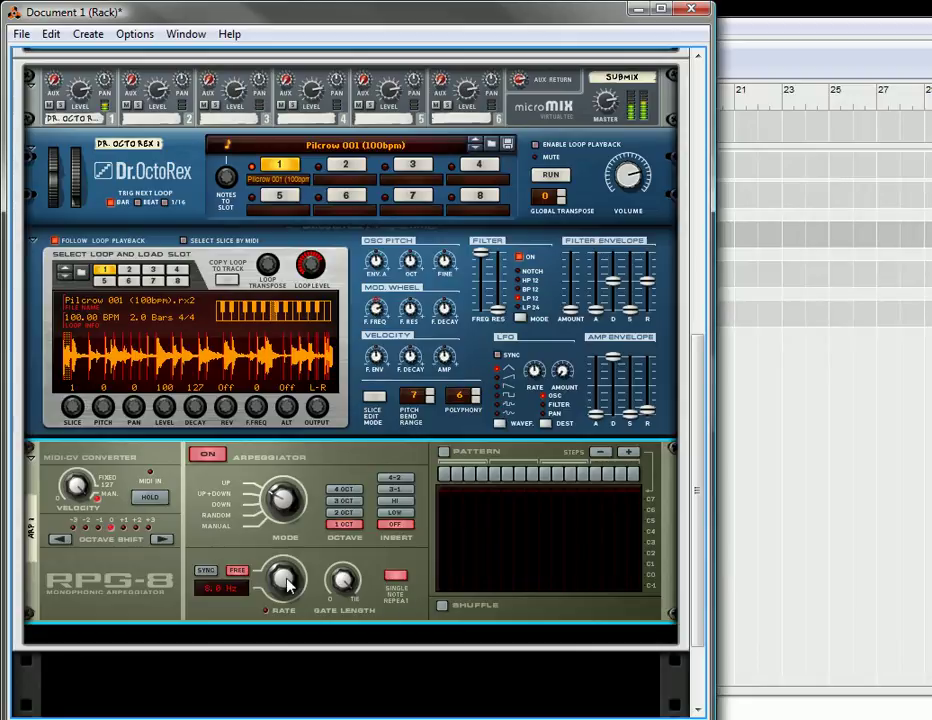
left_click(445, 453)
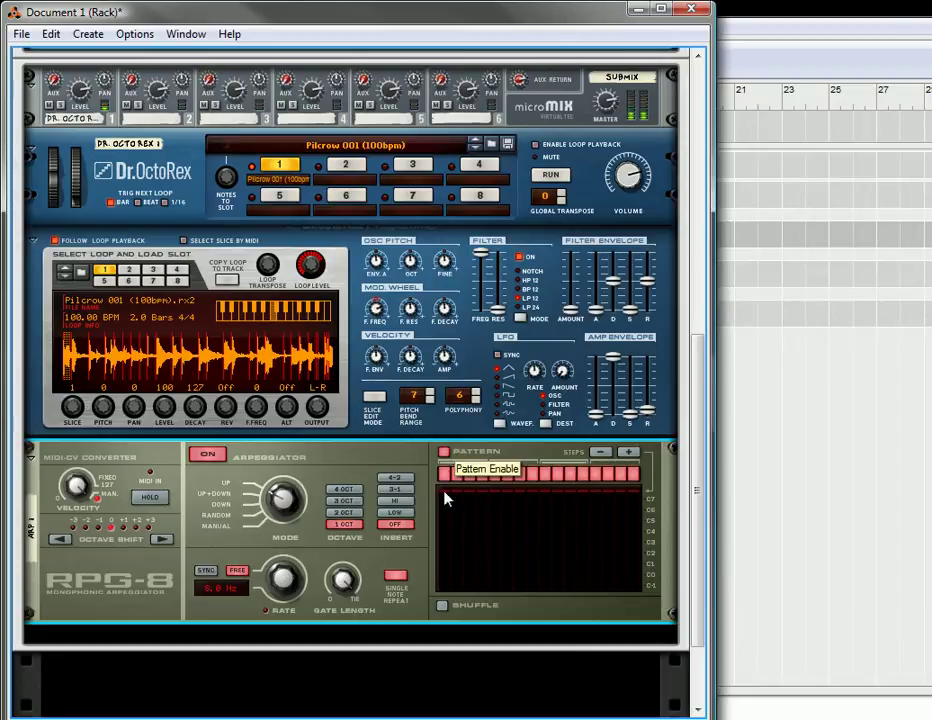
left_click(443, 607)
Step: Re-enable Receive Notes for Arp 1 and raise the free rate to 10.9 Hz
scroll(138, 365, "up", 5)
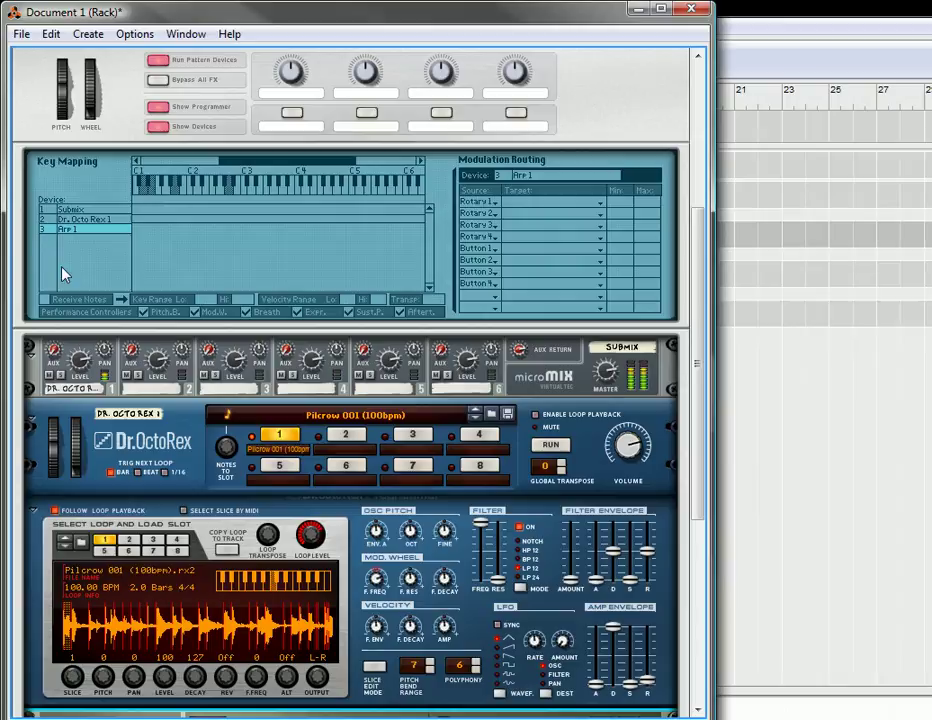
left_click(45, 299)
scroll(366, 418, "down", 5)
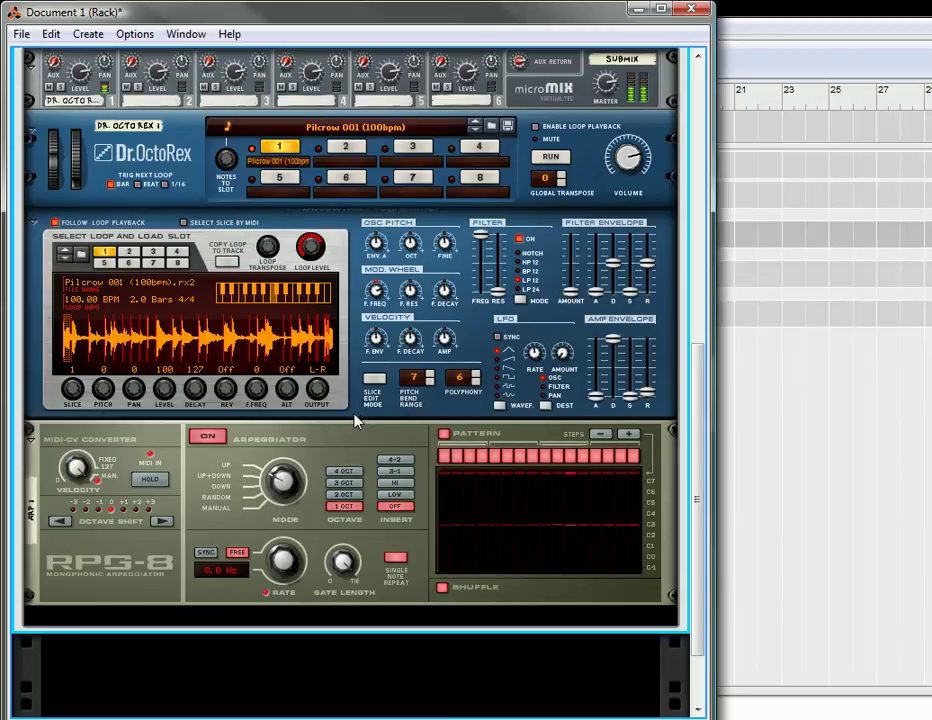
left_click_drag(289, 571, 316, 512)
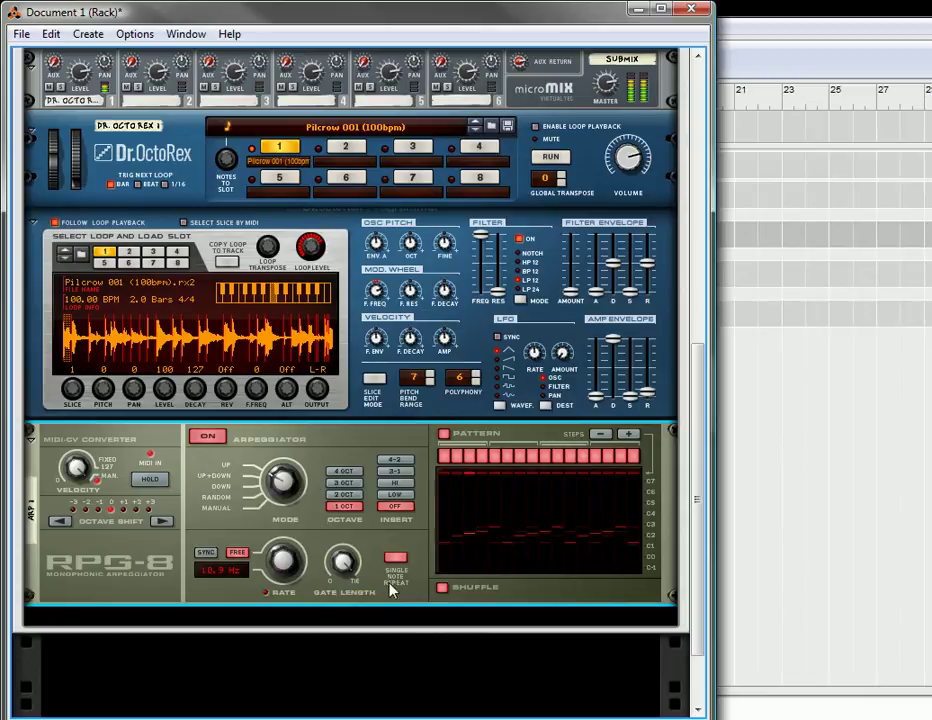
Step: Turn shuffle off, set gate length around 85, and try the high, 3-1 and 4-2 insert modes
left_click(443, 588)
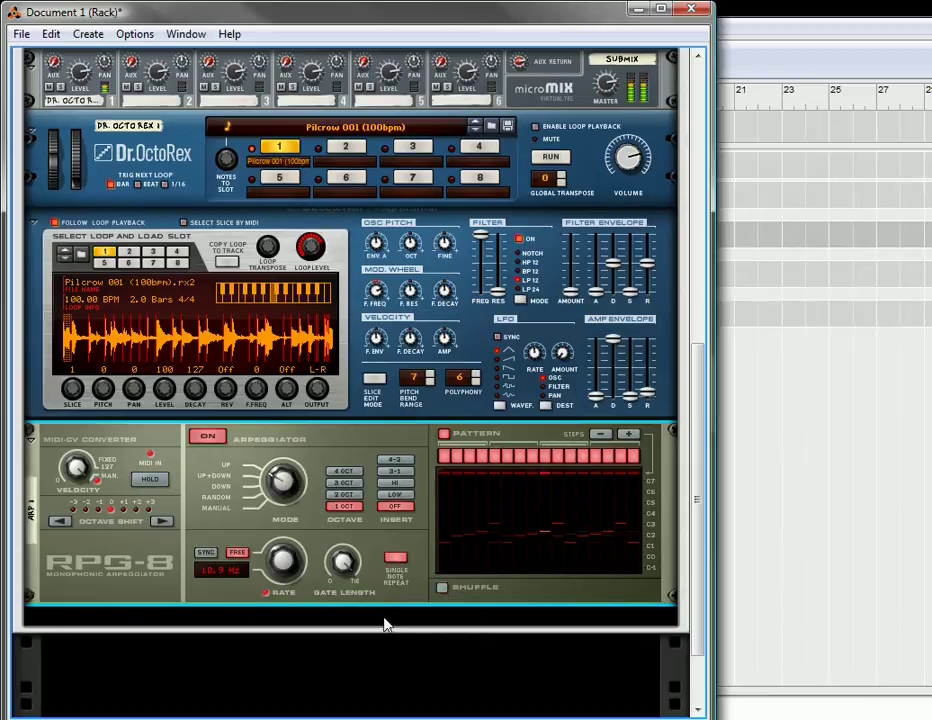
left_click(397, 559)
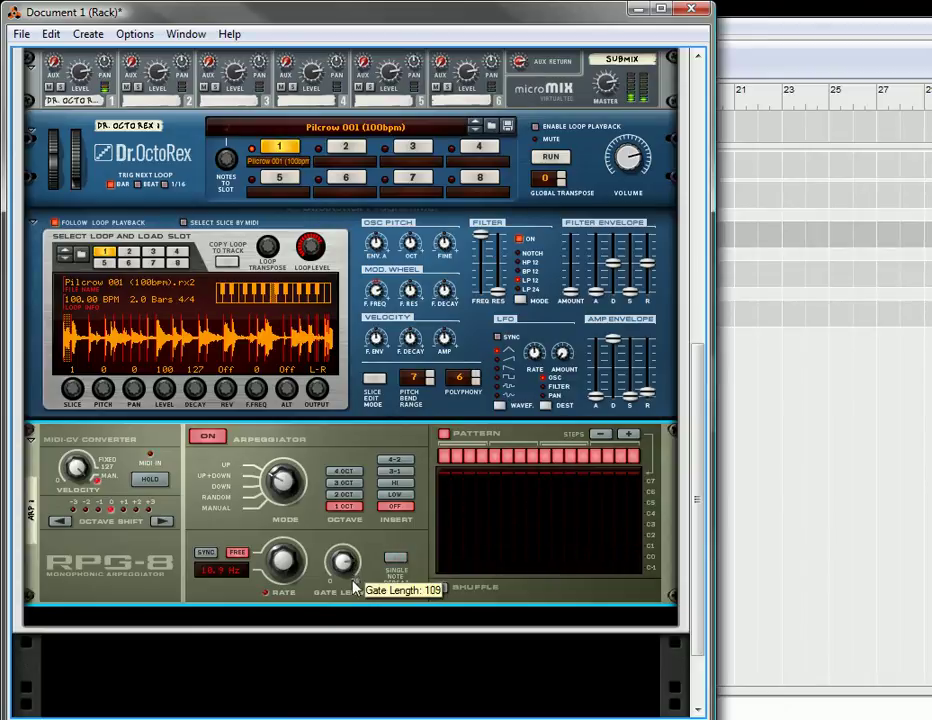
left_click(396, 557)
left_click_drag(342, 558, 341, 567)
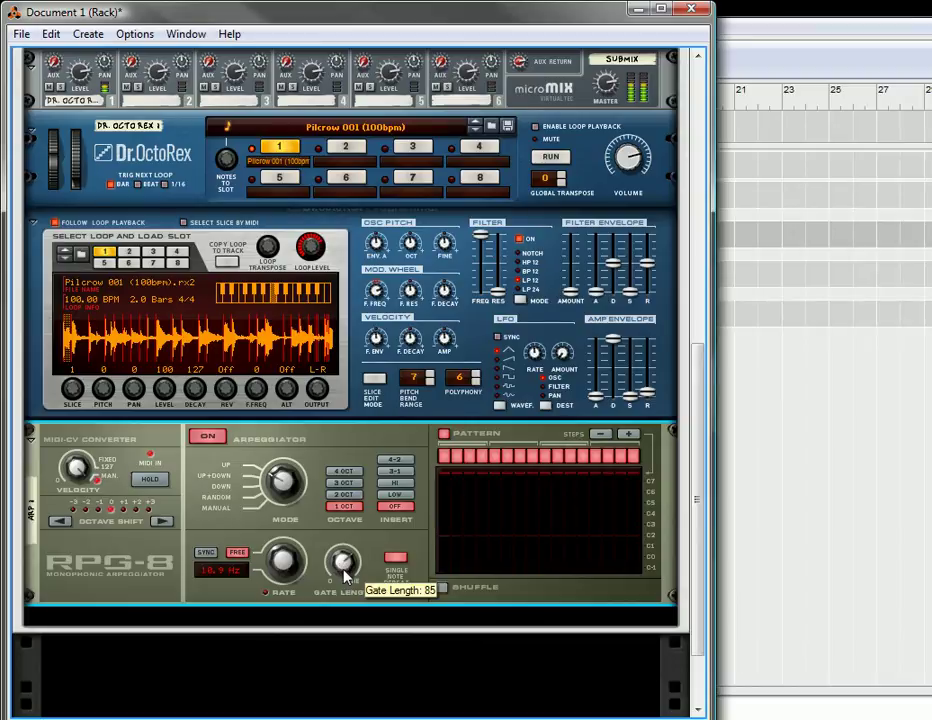
left_click(396, 484)
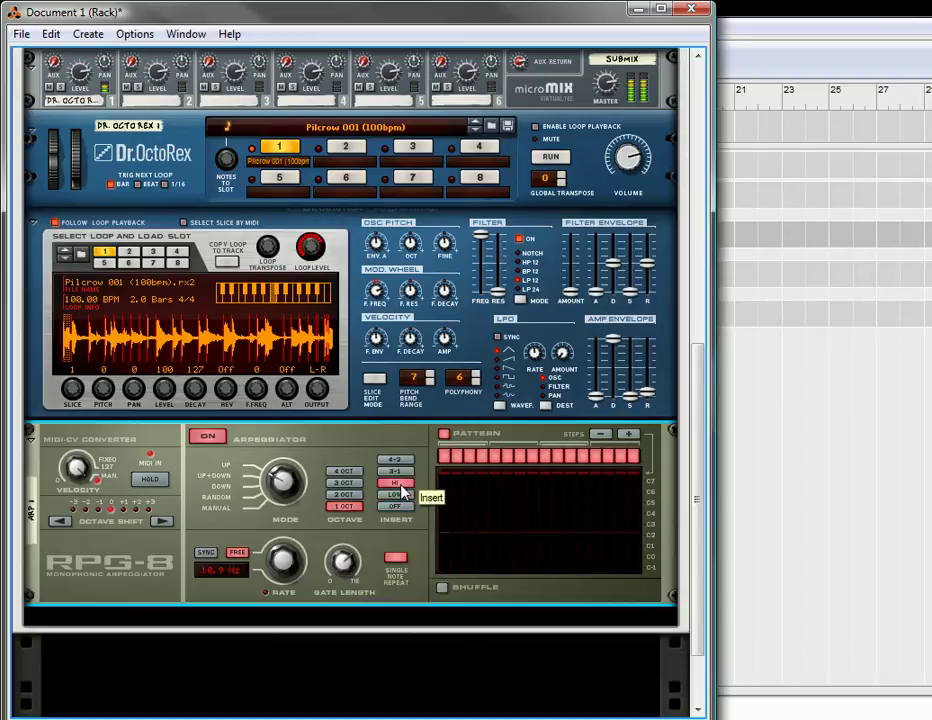
left_click(396, 472)
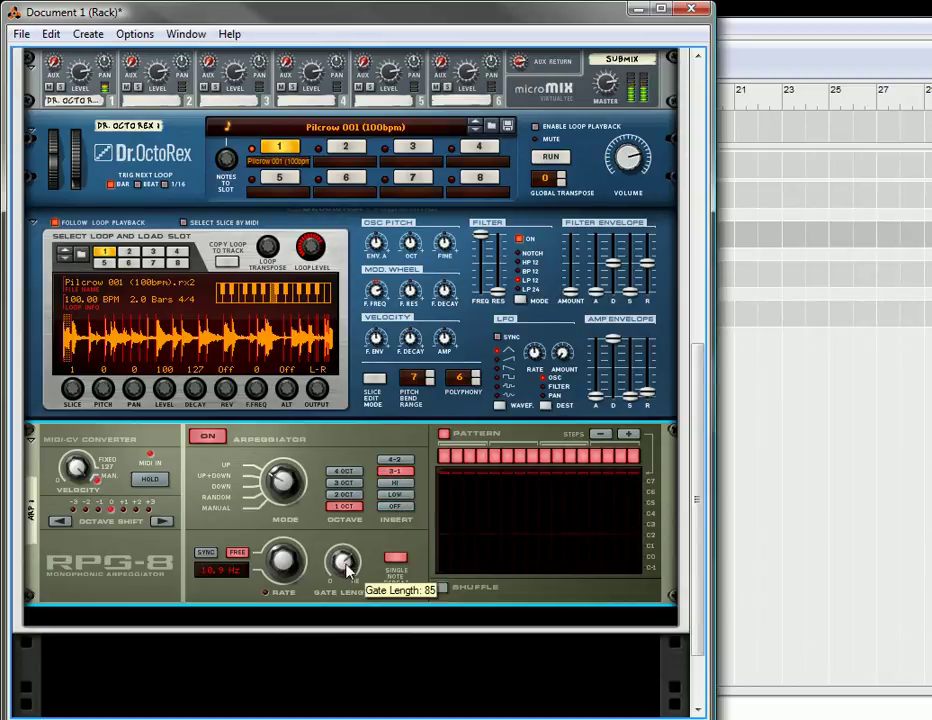
left_click_drag(345, 568, 344, 558)
left_click(396, 461)
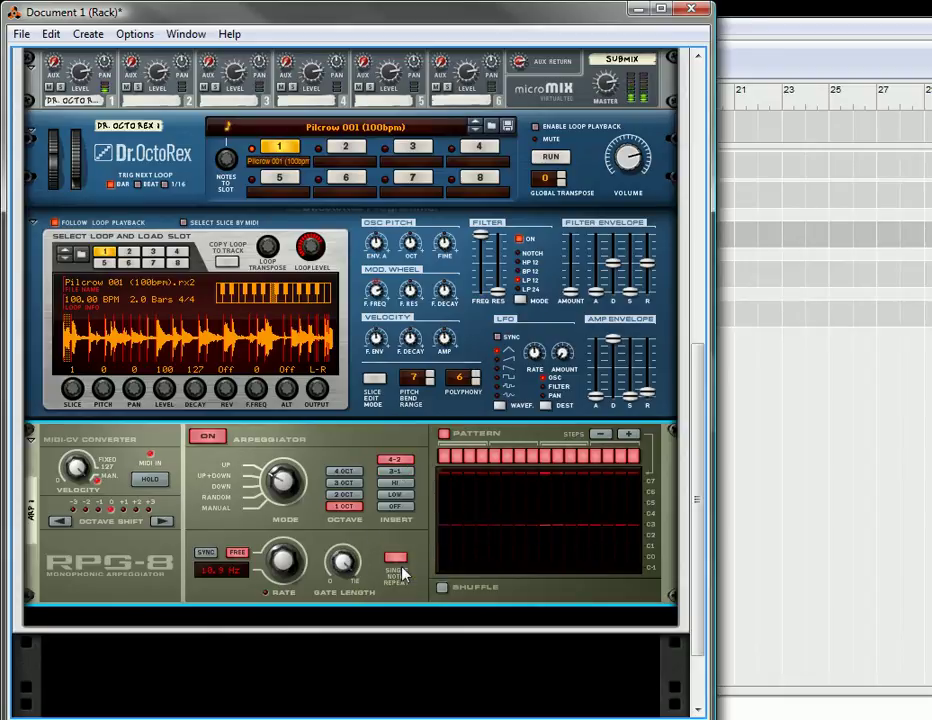
Step: Set the RPG-8 Insert to OFF and the octave range to 1 OCT
left_click(396, 507)
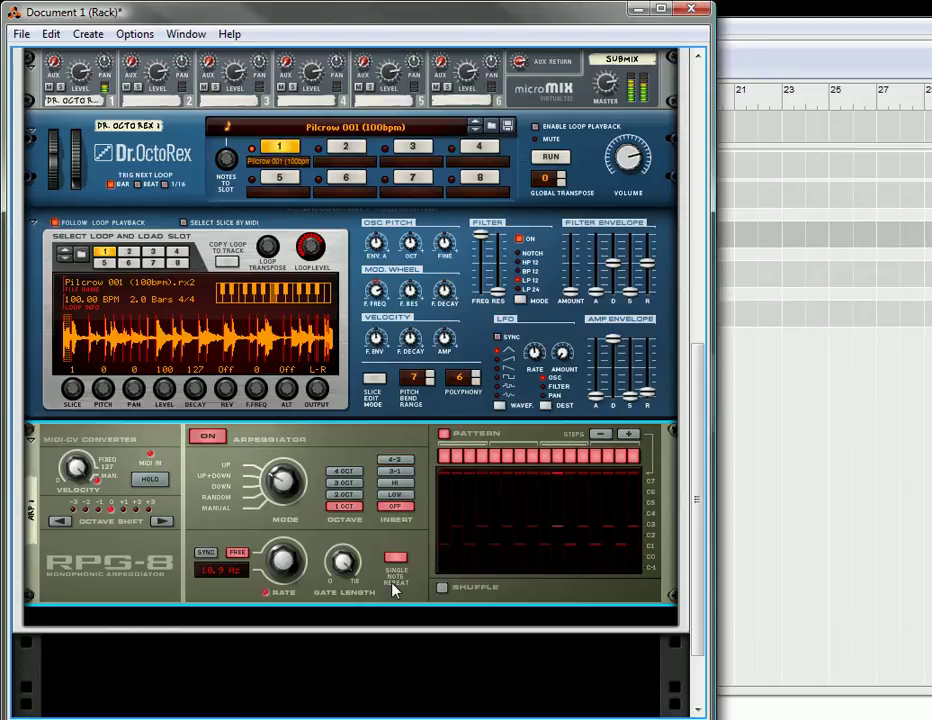
left_click(395, 471)
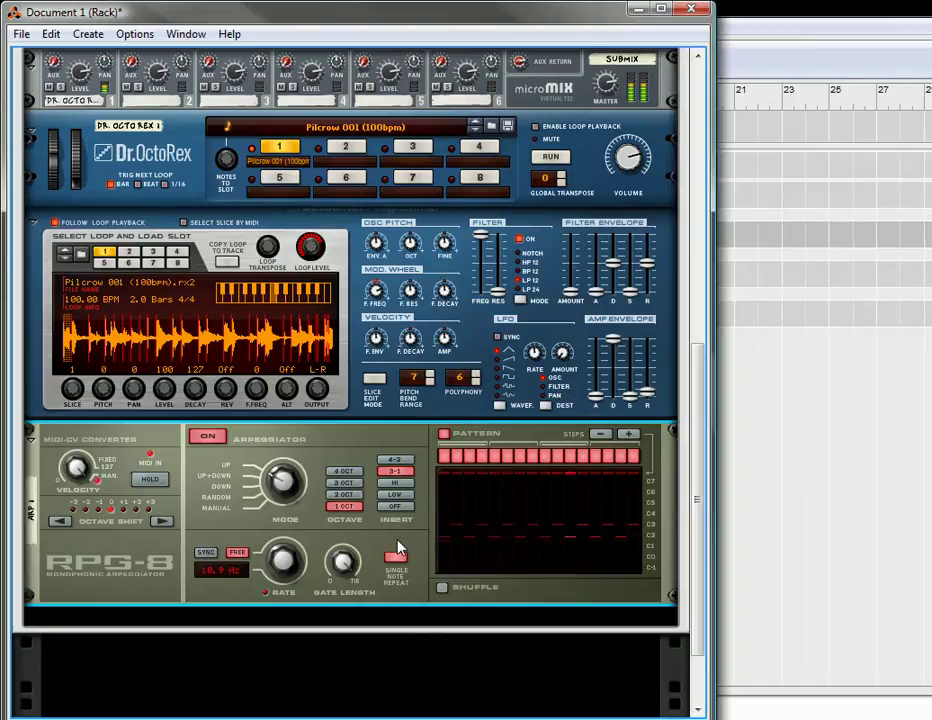
left_click(396, 507)
left_click(345, 495)
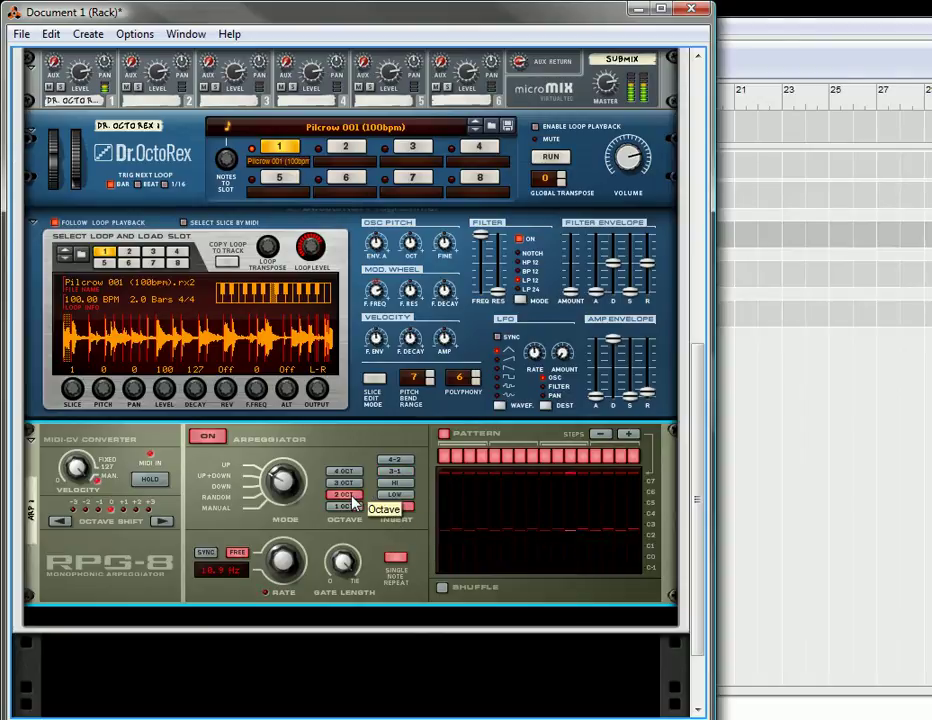
left_click(345, 506)
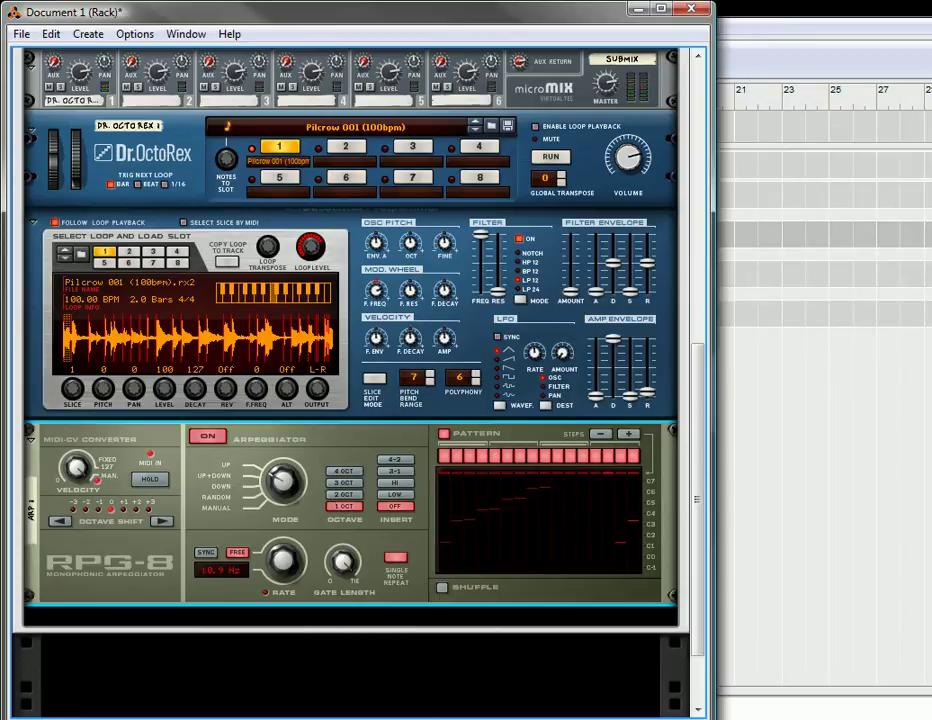
Step: Use the 4-2 insert pattern and shorten the gate length to 77
mouse_move(341, 570)
left_mouse_down()
mouse_move(352, 562)
mouse_move(354, 583)
mouse_move(345, 557)
left_mouse_up()
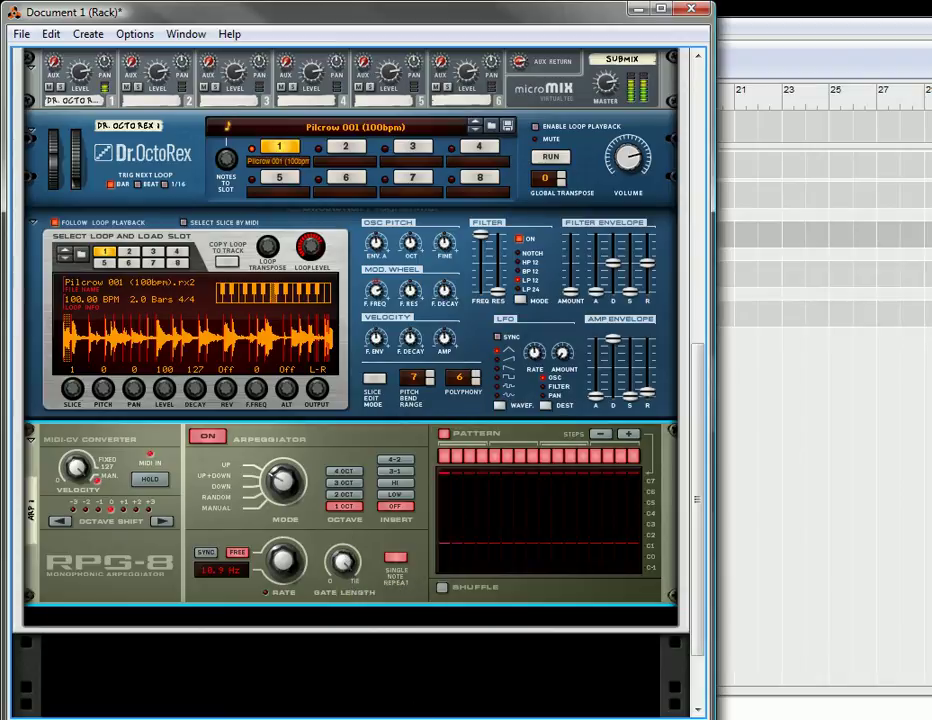
left_click(395, 494)
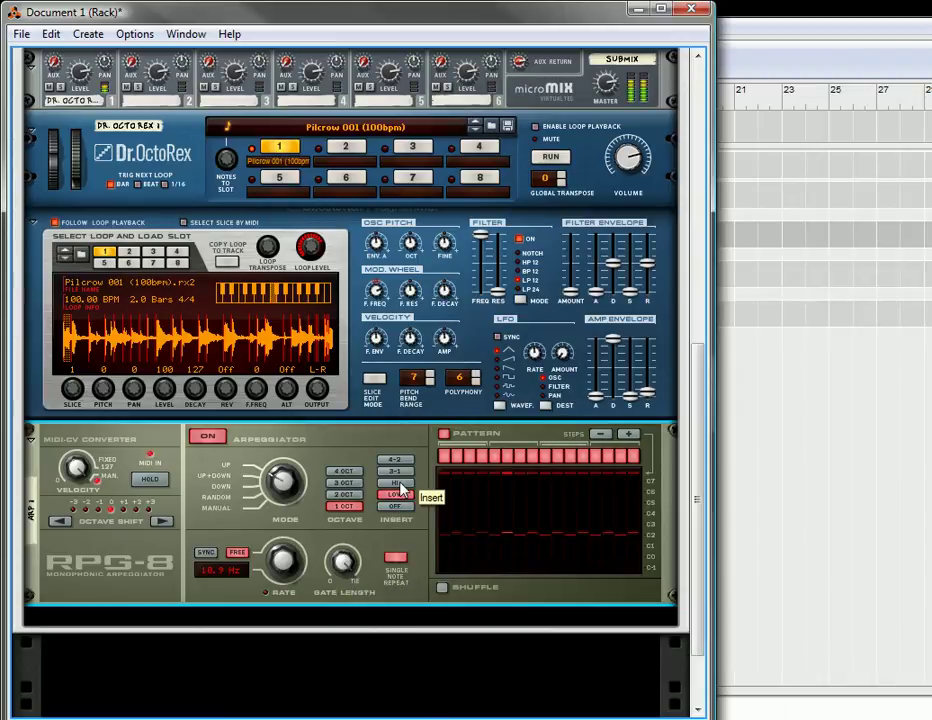
left_click(395, 459)
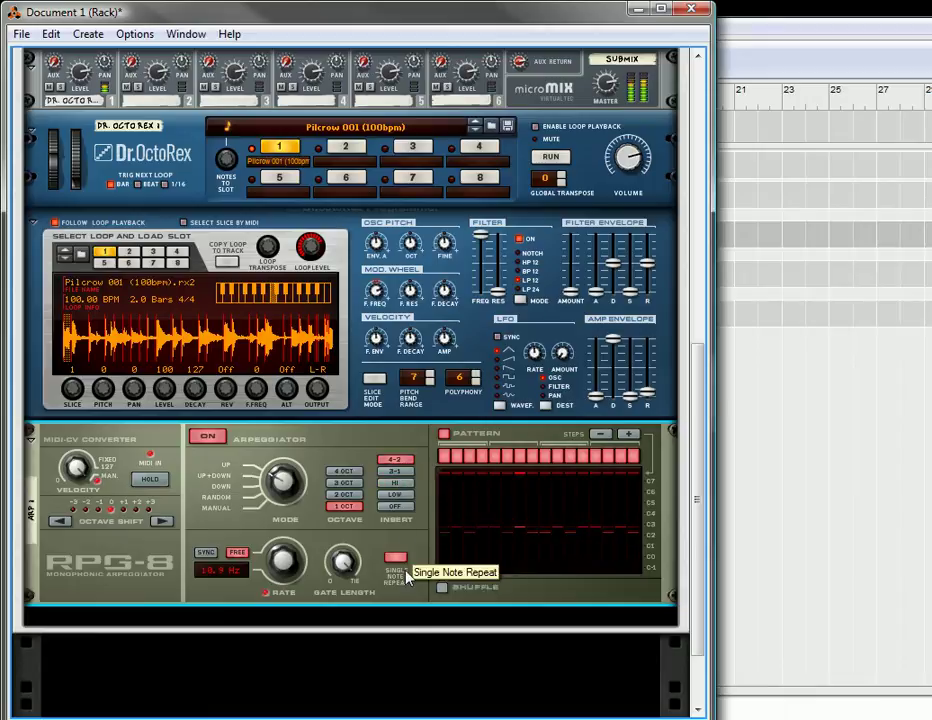
left_click_drag(354, 572, 360, 545)
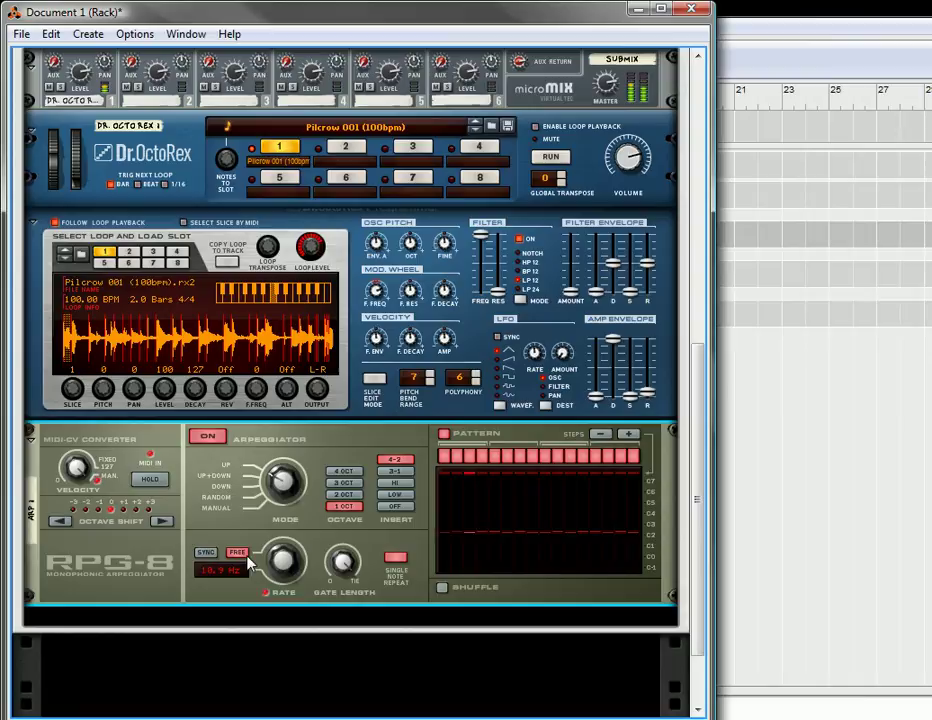
Step: Switch the arpeggio rate to tempo-synced 1/16 and turn shuffle on
left_click_drag(283, 560, 287, 603)
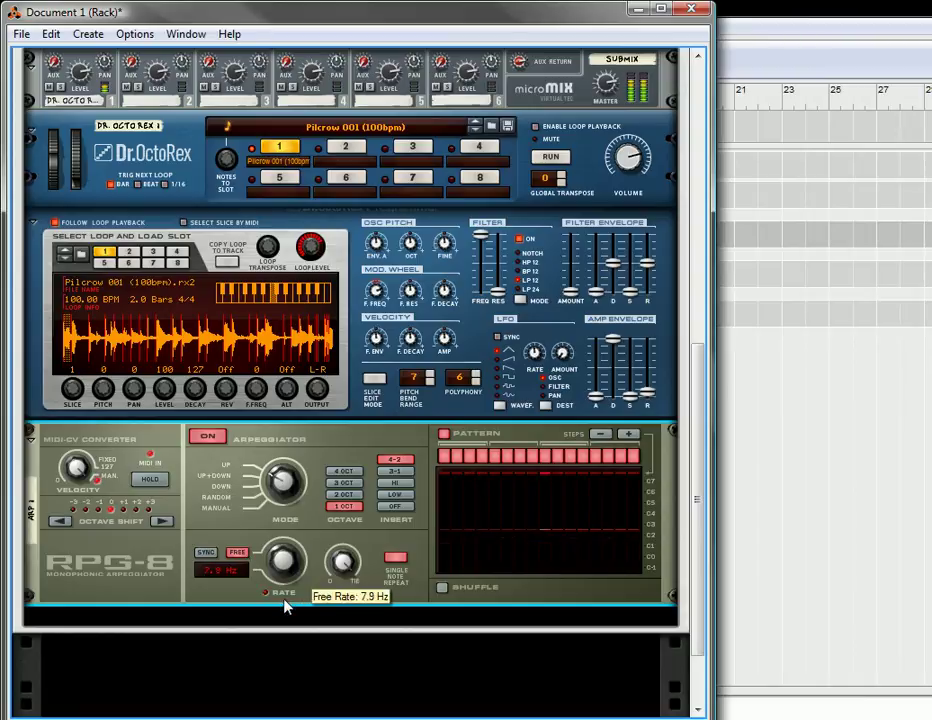
left_click(207, 553)
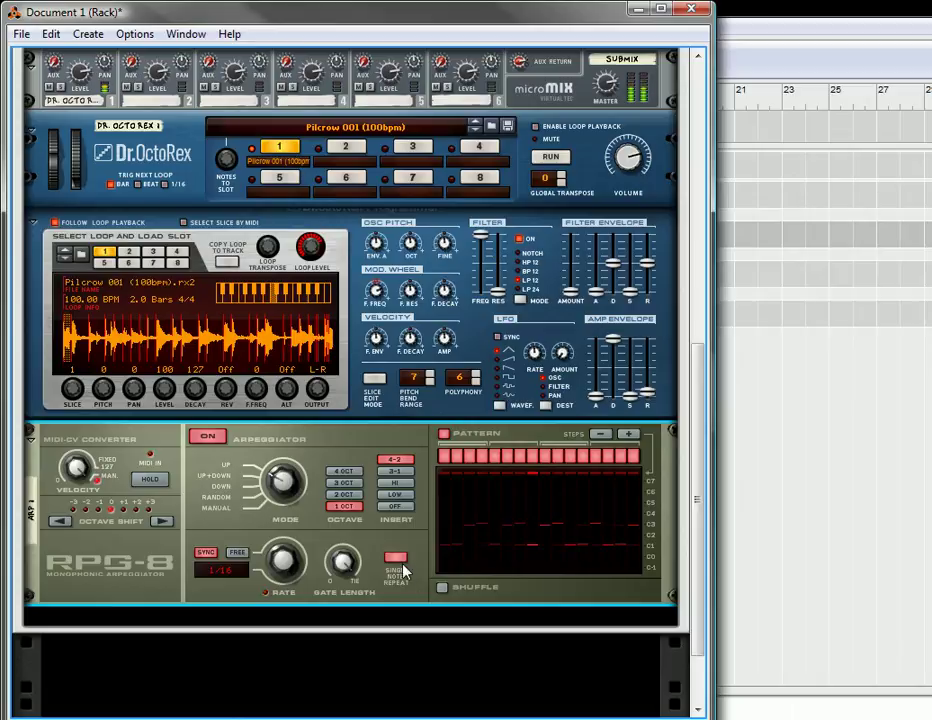
left_click(441, 590)
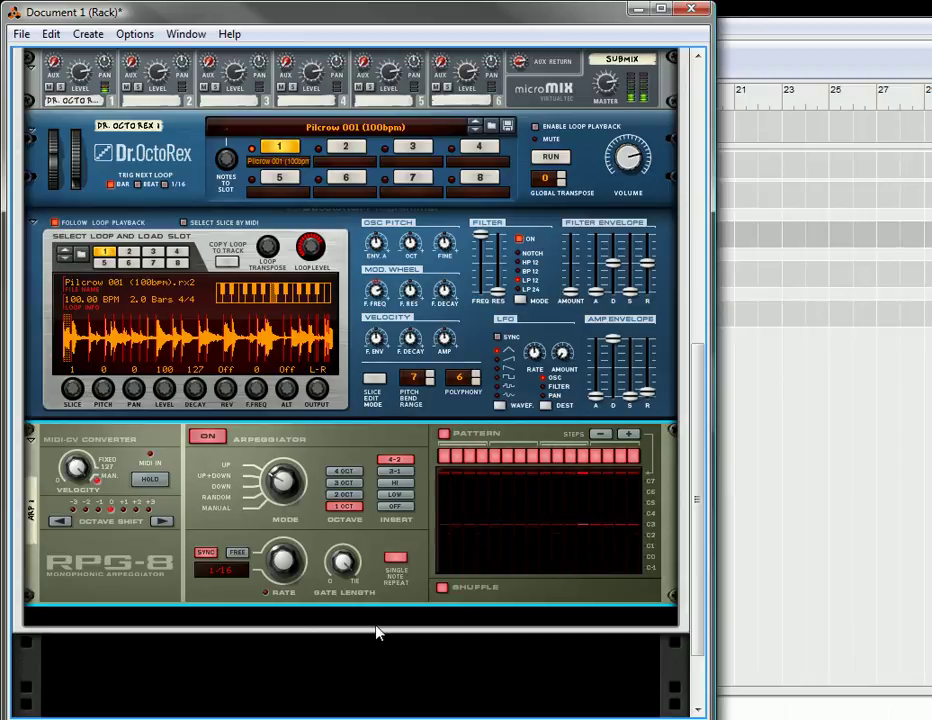
Step: Load the Cepa 01 (80bpm) loop into Dr. OctoRex slot 1 and toggle loop playback
scroll(327, 475, "up", 3)
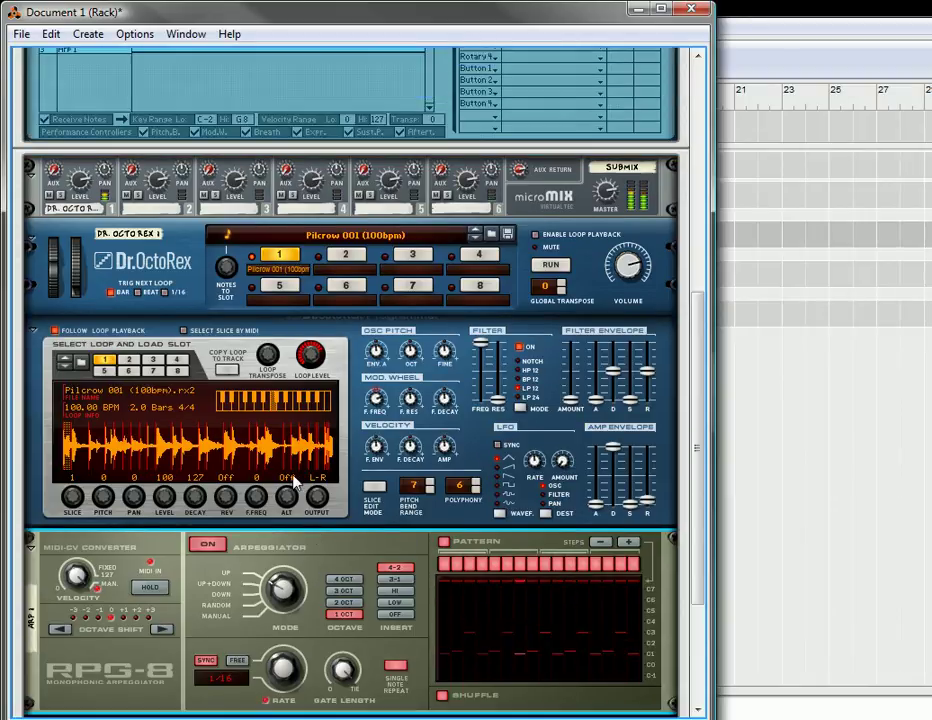
left_click(310, 234)
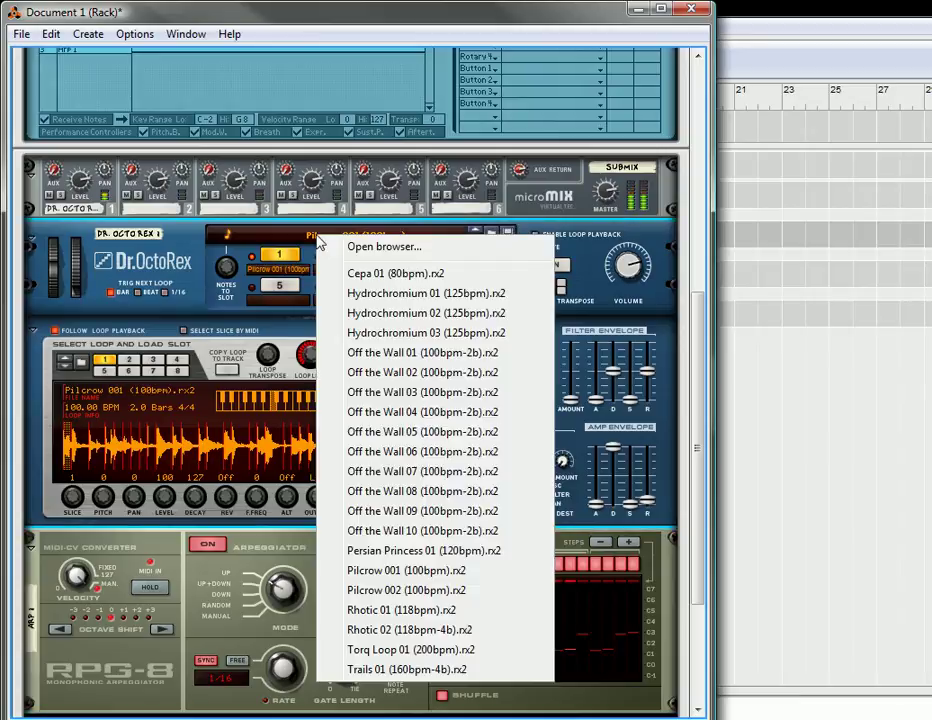
left_click(363, 276)
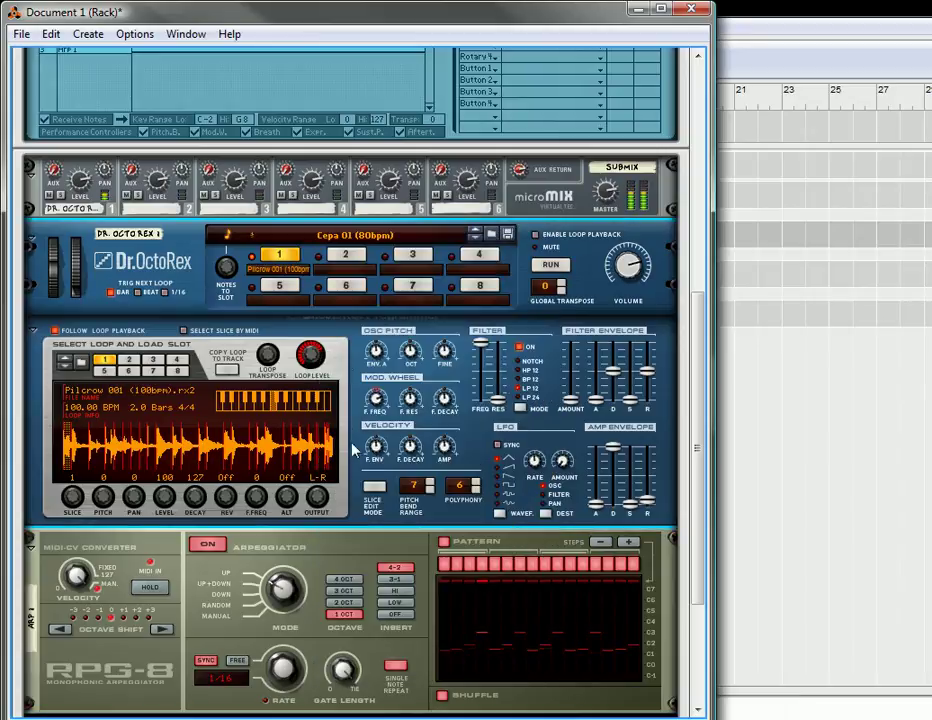
left_click(536, 234)
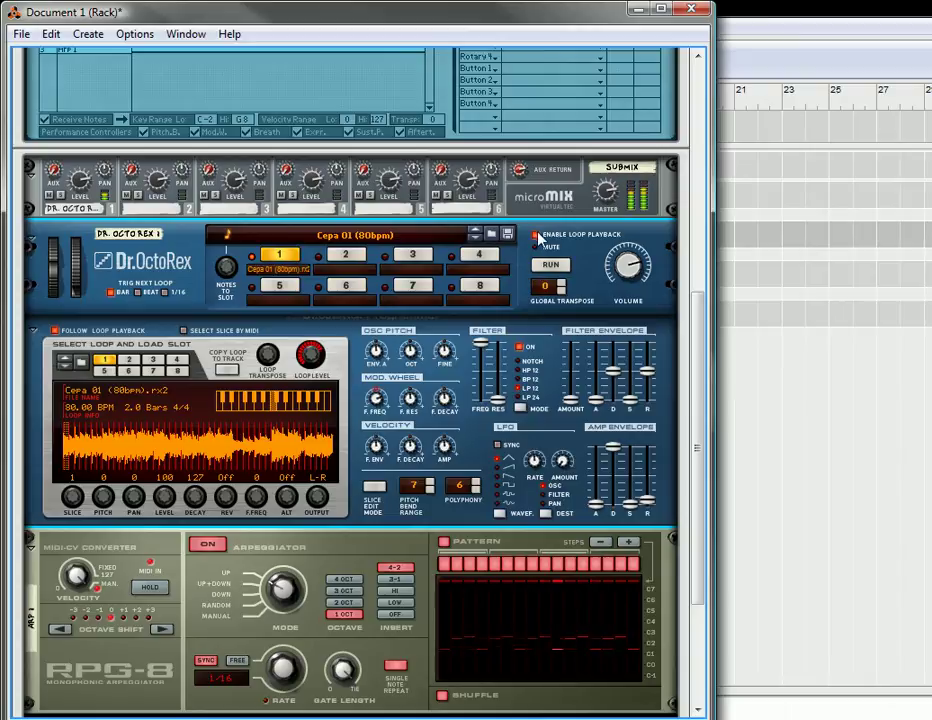
Step: Replace it with the Off the Wall 07 (100bpm-2b) loop and toggle loop playback again
left_click(440, 236)
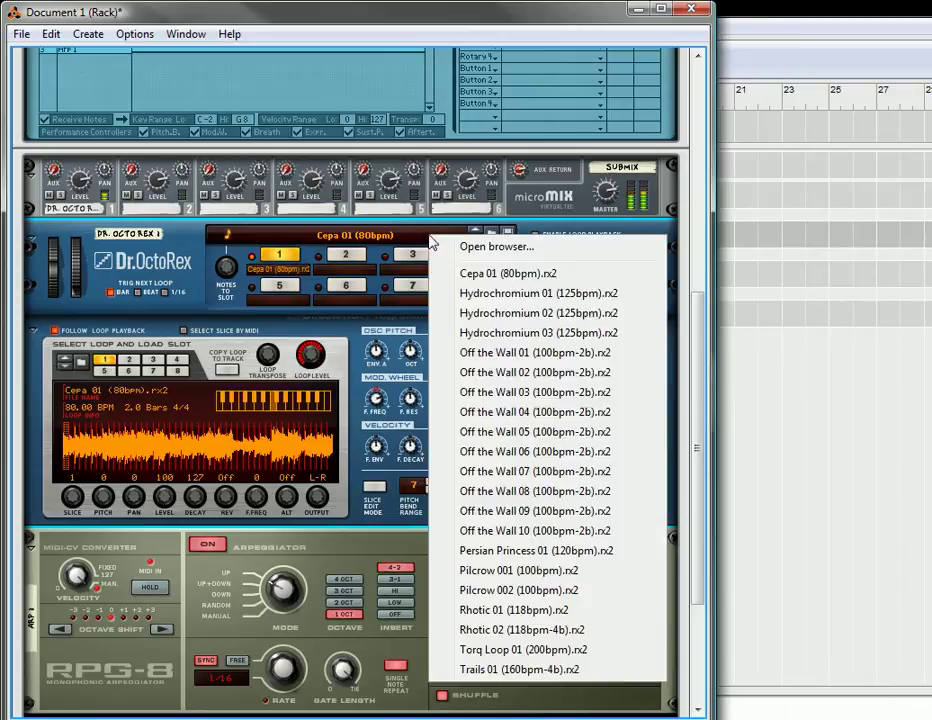
left_click(492, 472)
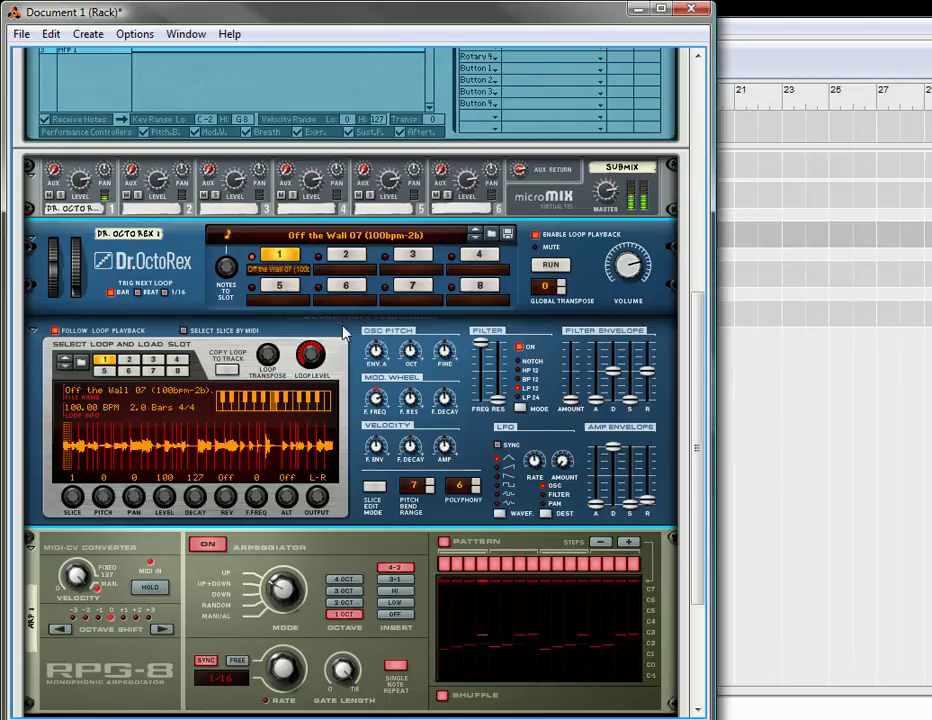
left_click(535, 234)
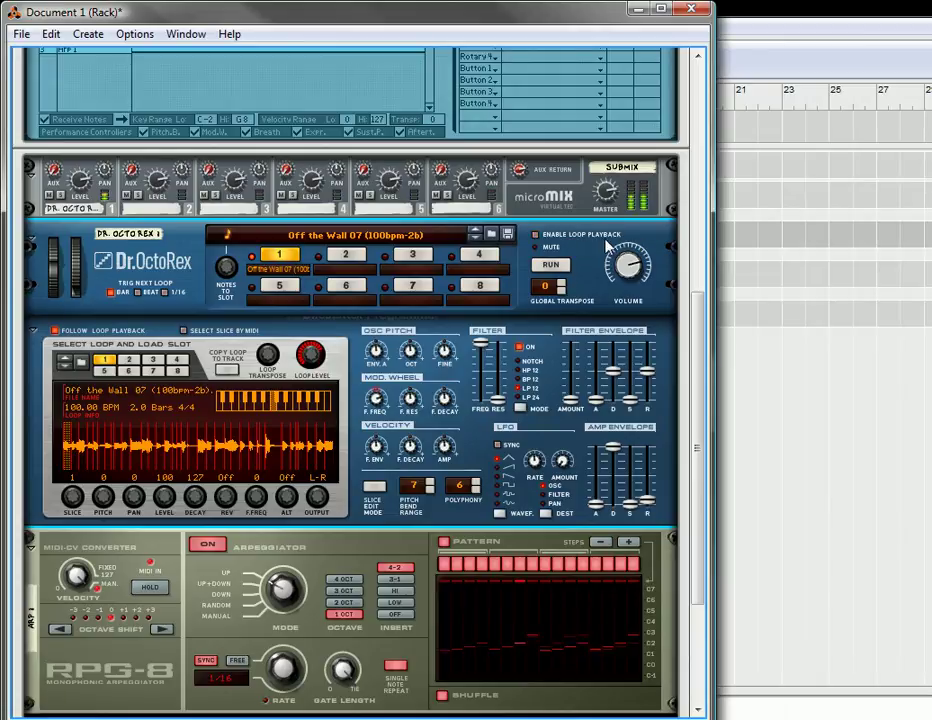
scroll(490, 430, "down", 3)
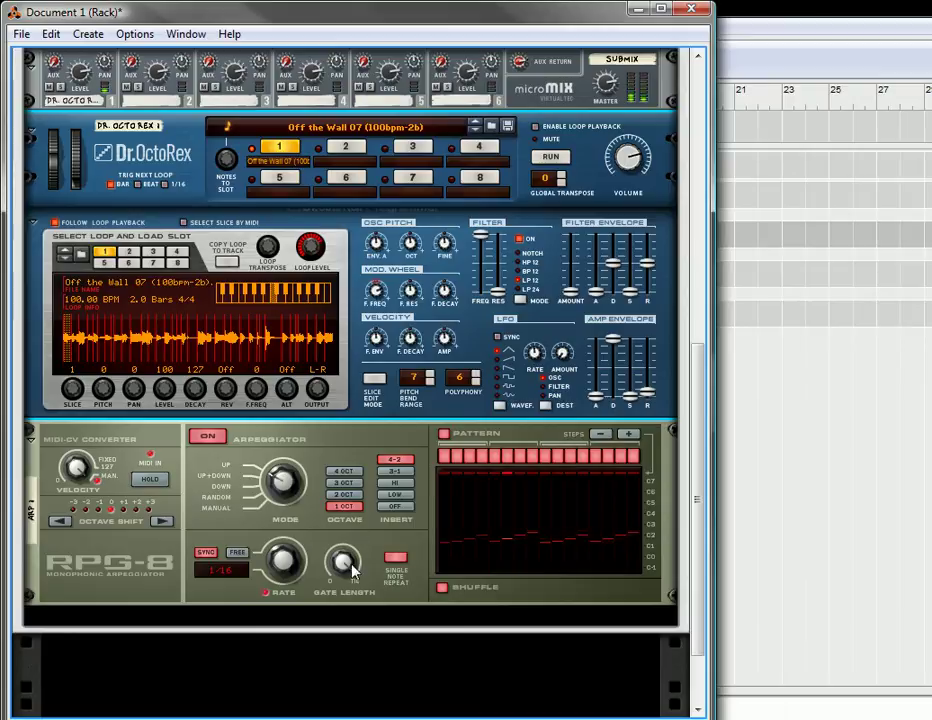
Step: Switch the RPG-8 rate to FREE at 6.0 Hz, with Insert set to OFF and Shuffle unchecked
left_click_drag(300, 566, 312, 520)
left_click(238, 553)
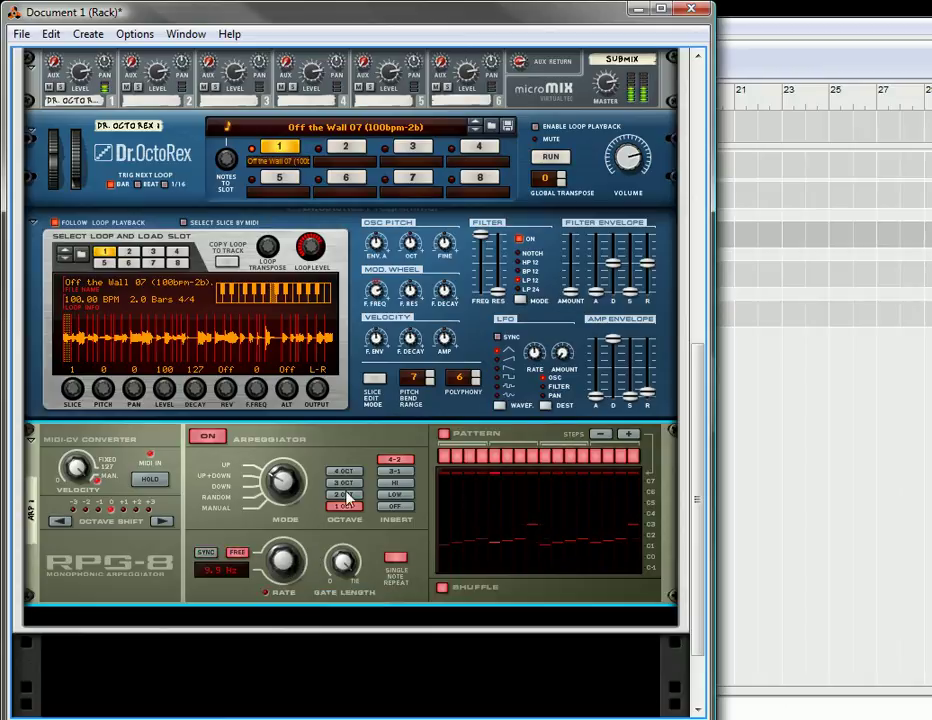
left_click(395, 506)
left_click_drag(305, 570, 309, 660)
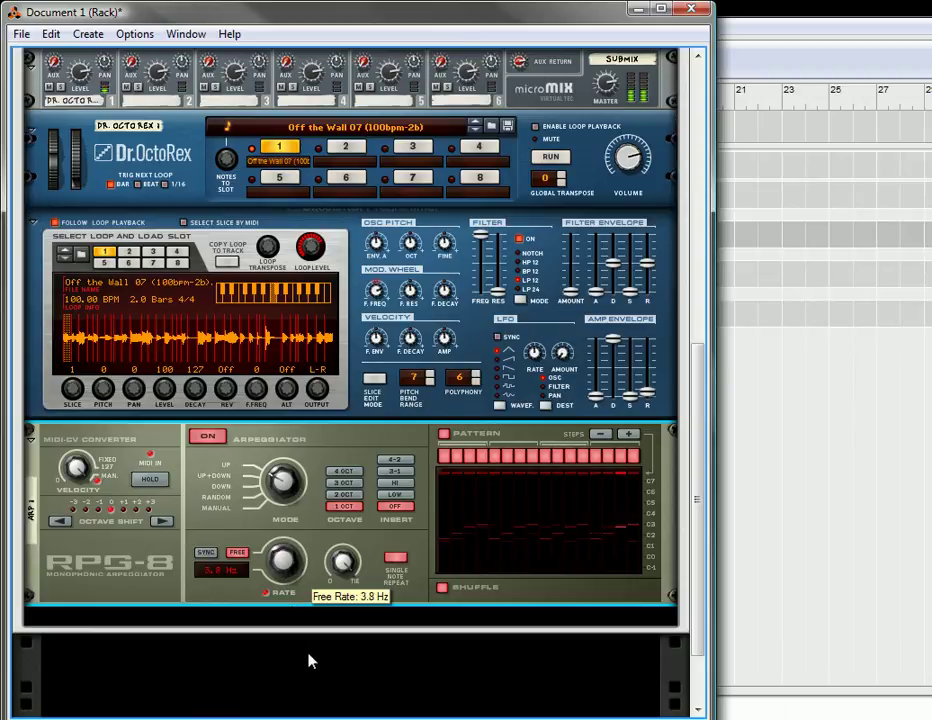
left_click_drag(310, 588, 309, 578)
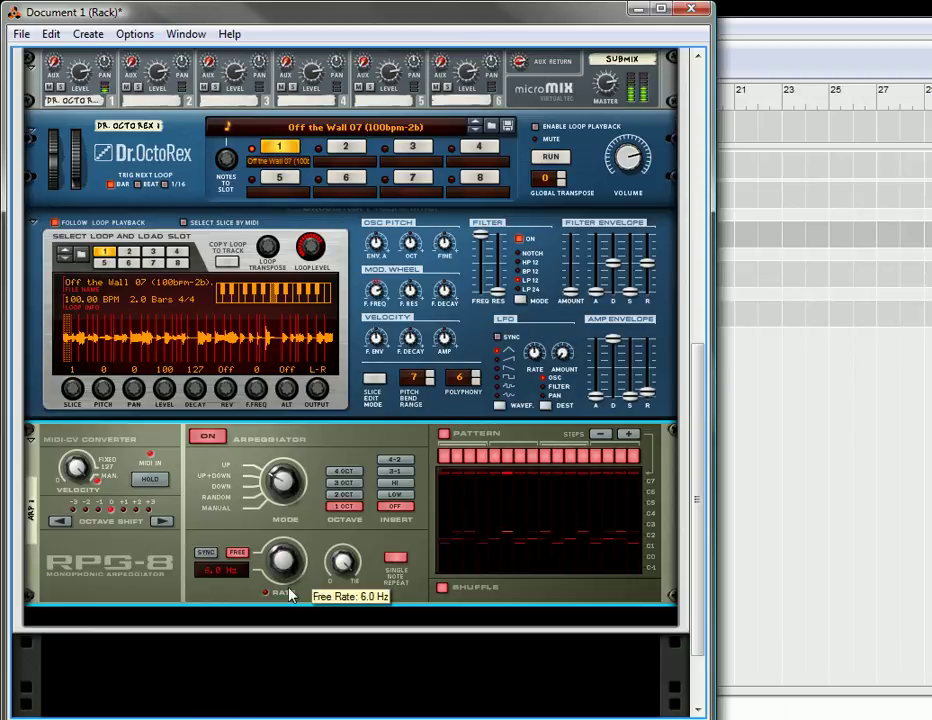
scroll(310, 572, "down", 1)
left_click(442, 551)
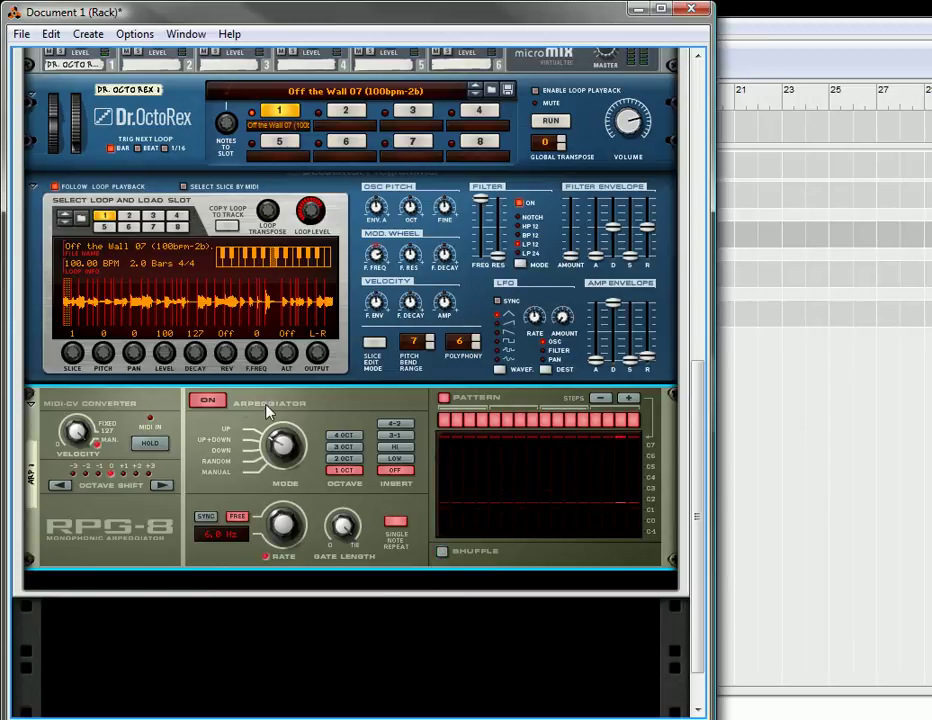
scroll(255, 420, "up", 3)
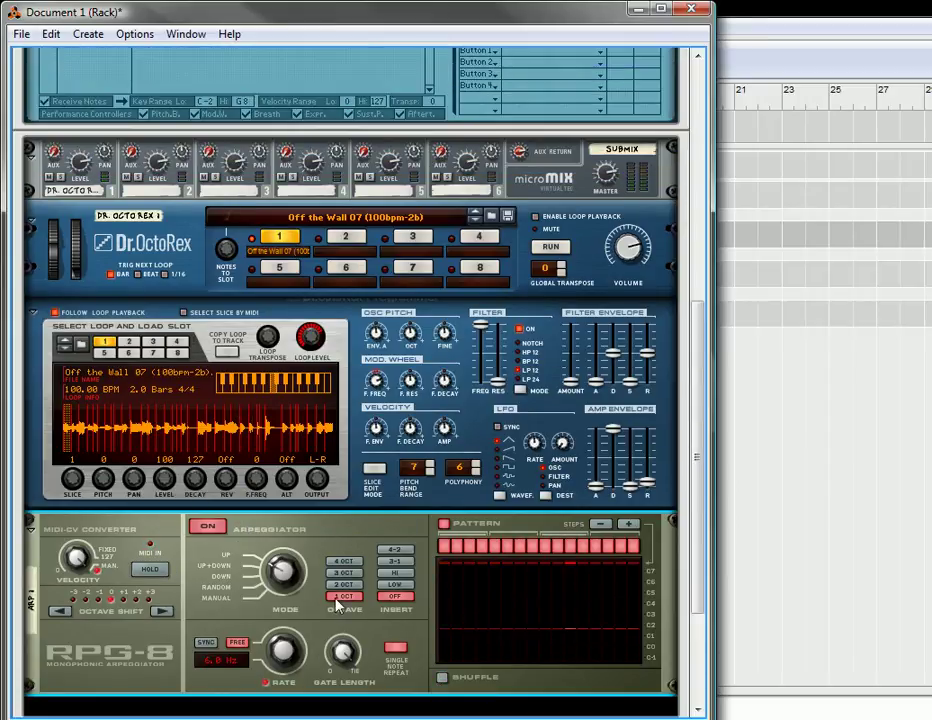
scroll(225, 453, "up", 2)
scroll(329, 537, "down", 1)
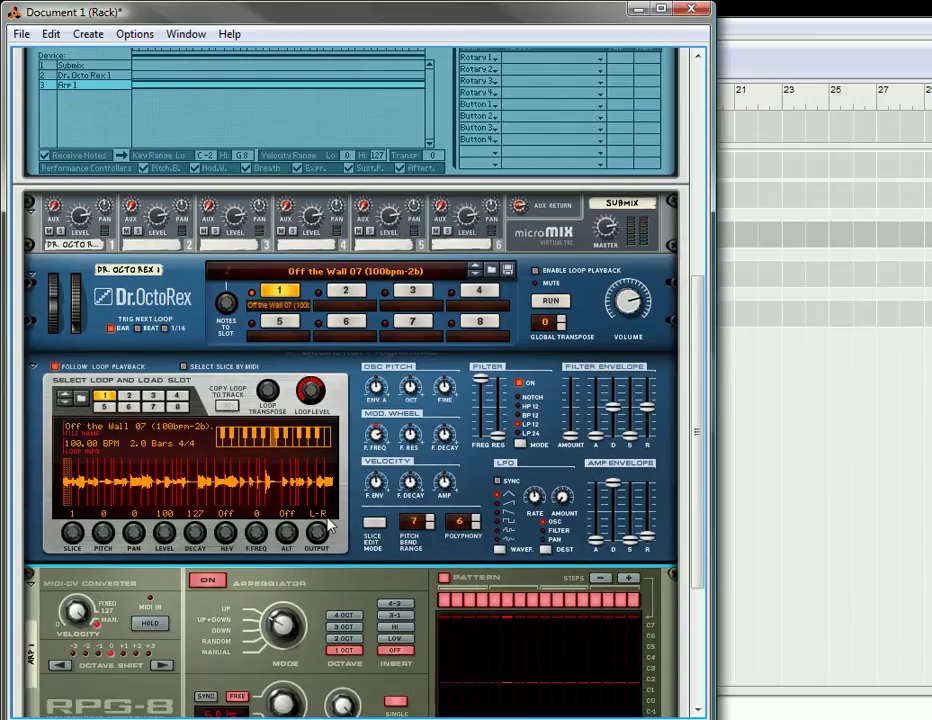
scroll(330, 620, "down", 1)
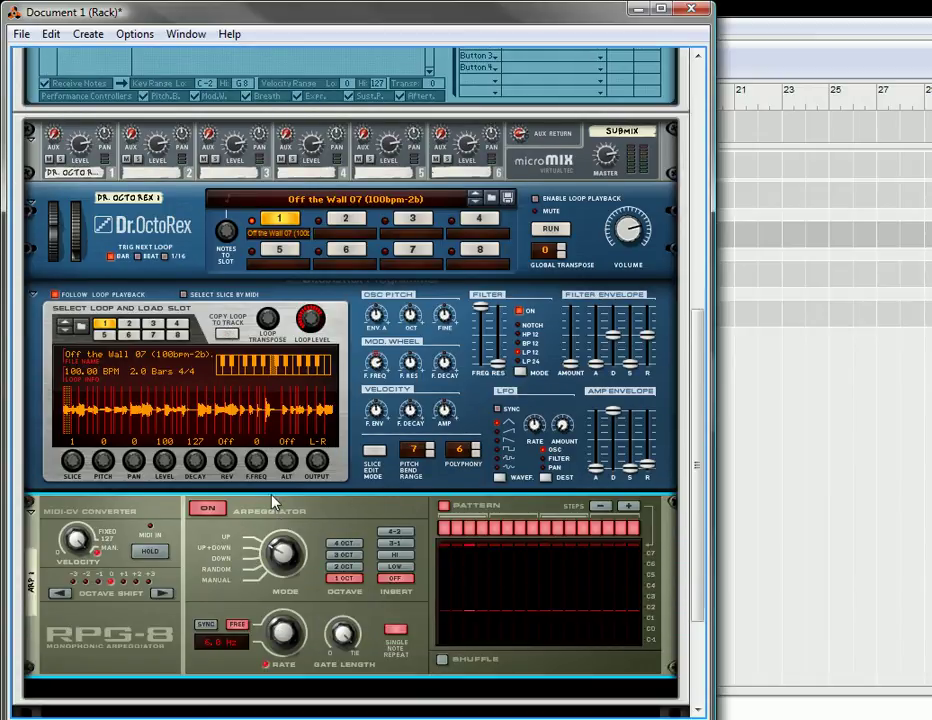
scroll(270, 499, "up", 6)
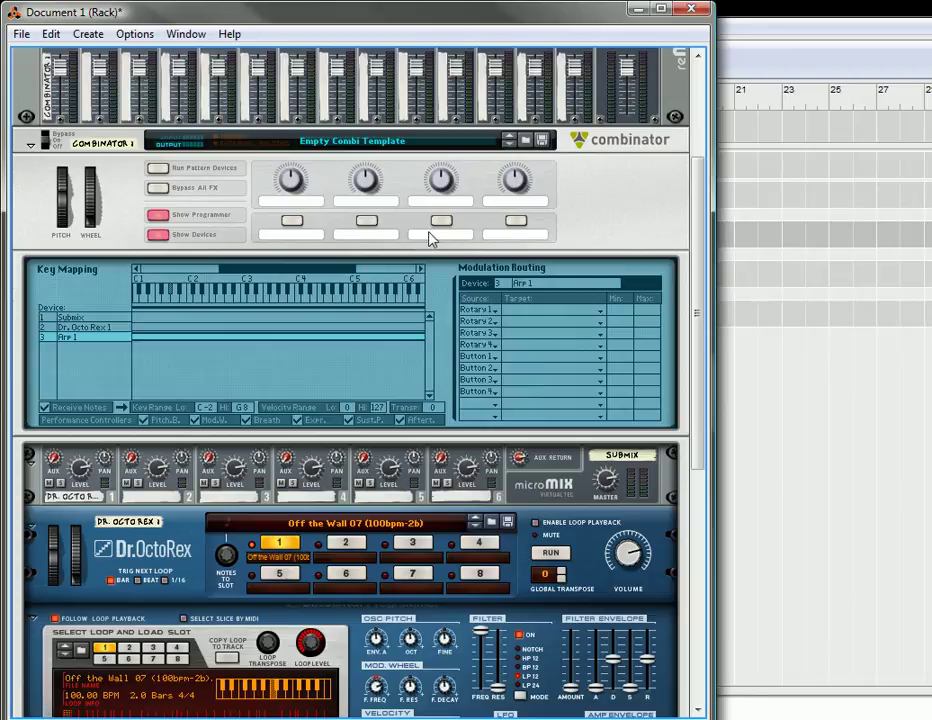
scroll(386, 310, "down", 2)
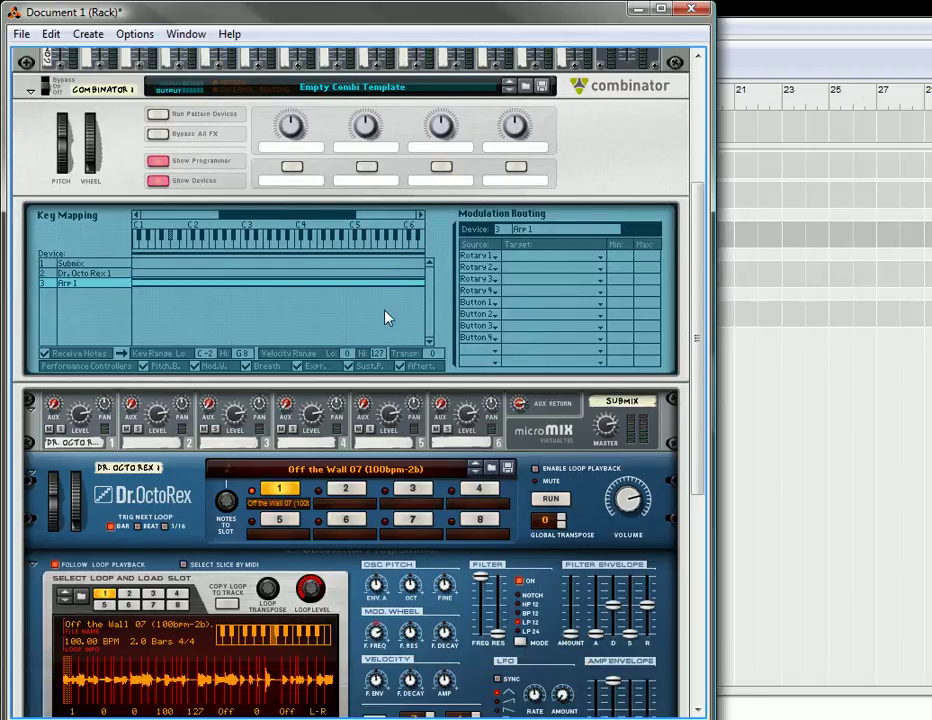
scroll(386, 317, "up", 1)
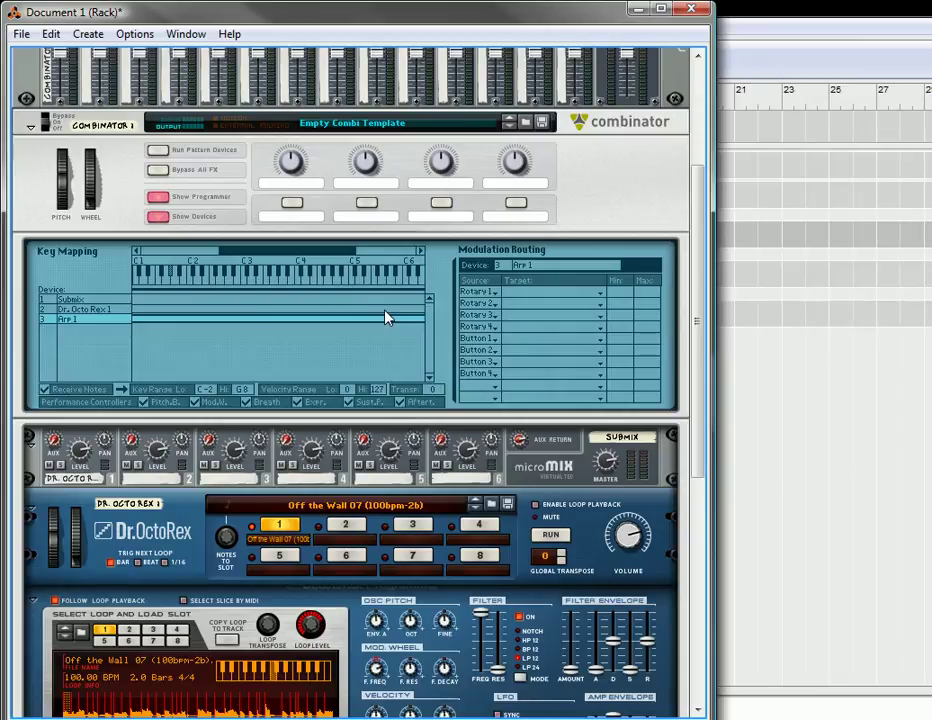
scroll(386, 317, "down", 8)
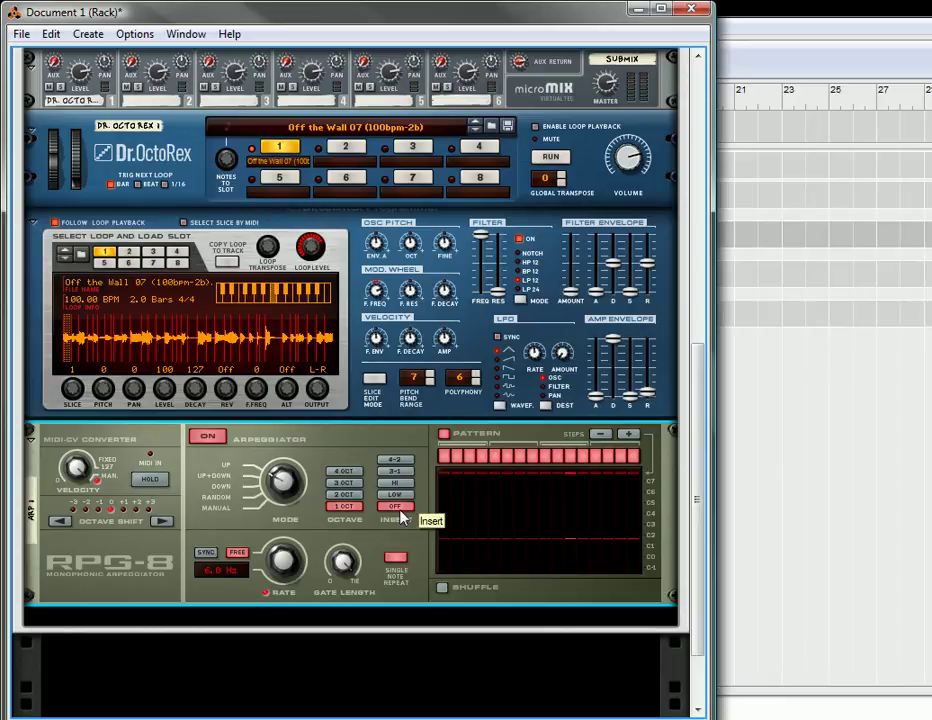
scroll(400, 515, "up", 3)
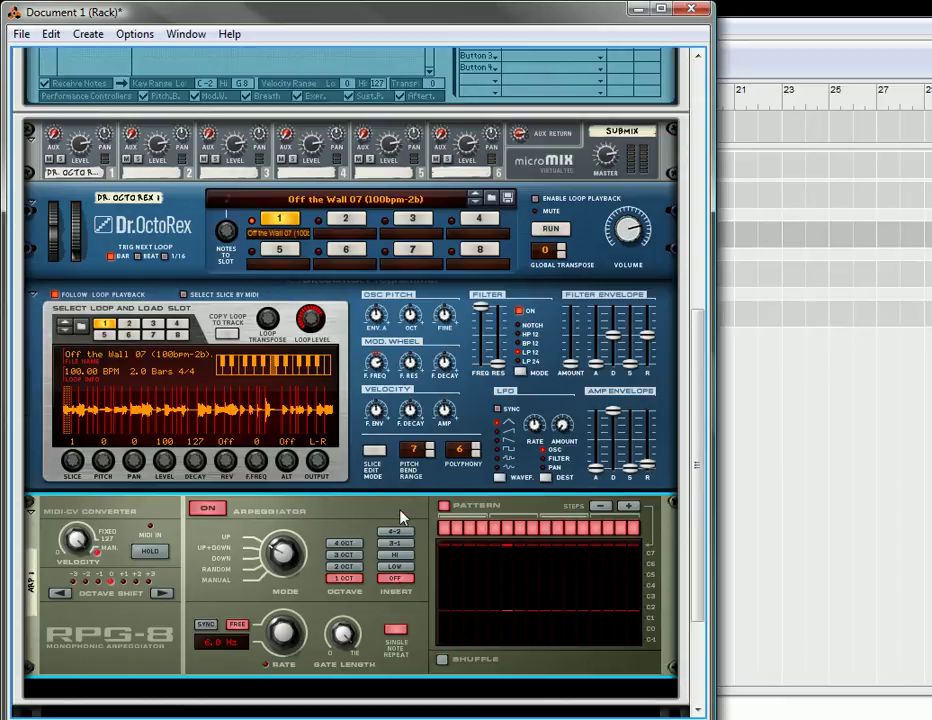
scroll(402, 515, "up", 1)
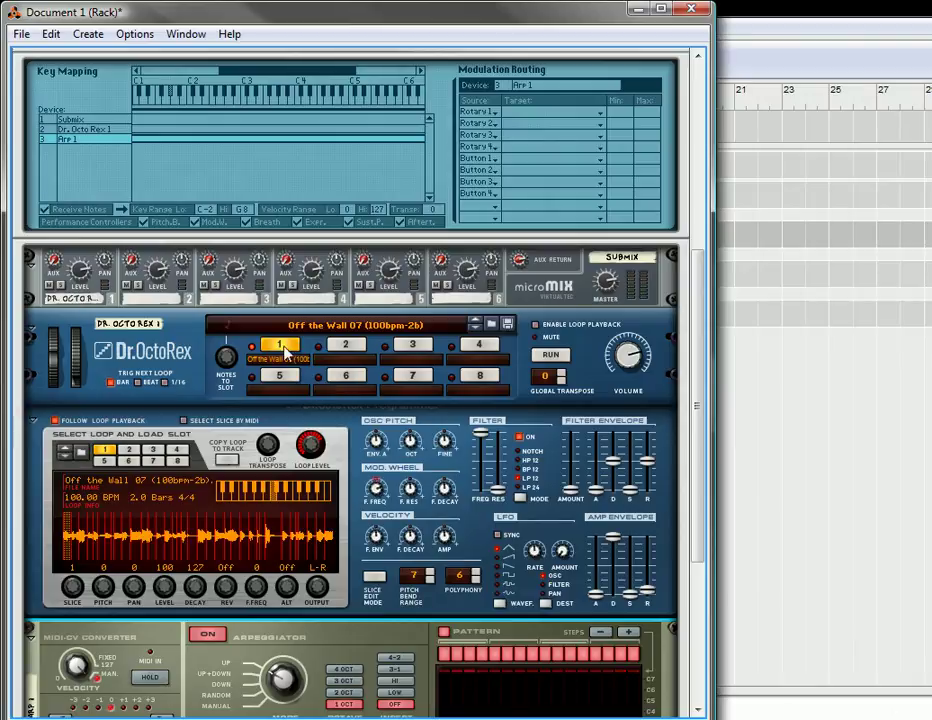